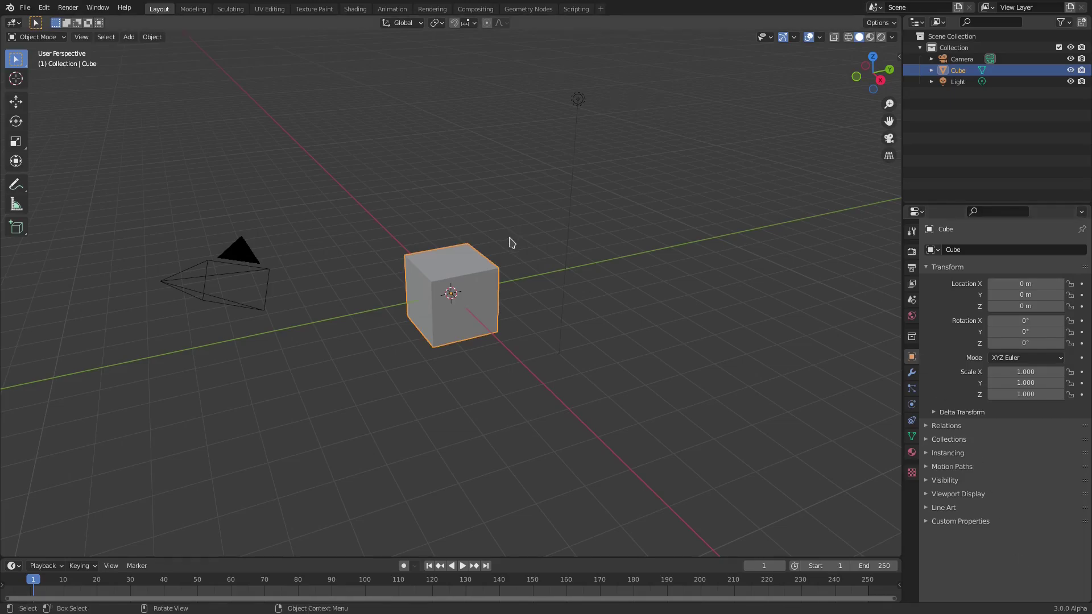
Step: Delete the default cube and add a Monkey mesh at the origin
{"action": "scroll", "coordinate": [512, 245], "scroll_direction": "up", "scroll_amount": 6}
{"action": "key", "text": "Delete"}
{"action": "mouse_move", "coordinate": [515, 249]}
{"action": "middle_mouse_down"}
{"action": "mouse_move", "coordinate": [535, 244]}
{"action": "mouse_move", "coordinate": [517, 260]}
{"action": "middle_mouse_up"}
{"action": "key", "text": "shift+a"}
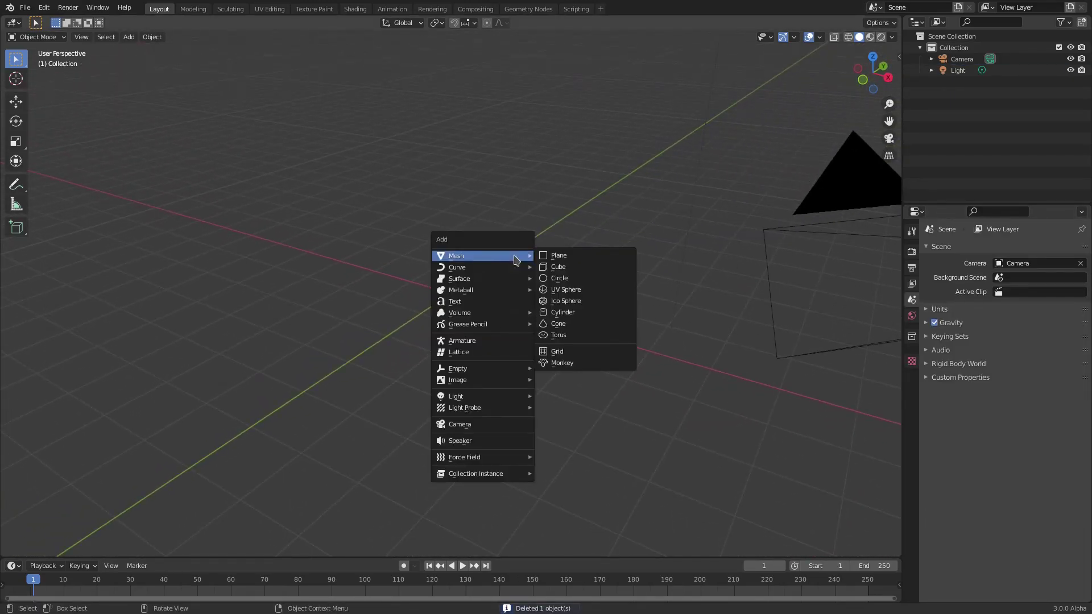
{"action": "left_click", "coordinate": [560, 363]}
{"action": "scroll", "coordinate": [546, 361], "scroll_direction": "up", "scroll_amount": 4}
{"action": "middle_click_drag", "start_coordinate": [502, 337], "coordinate": [519, 312]}
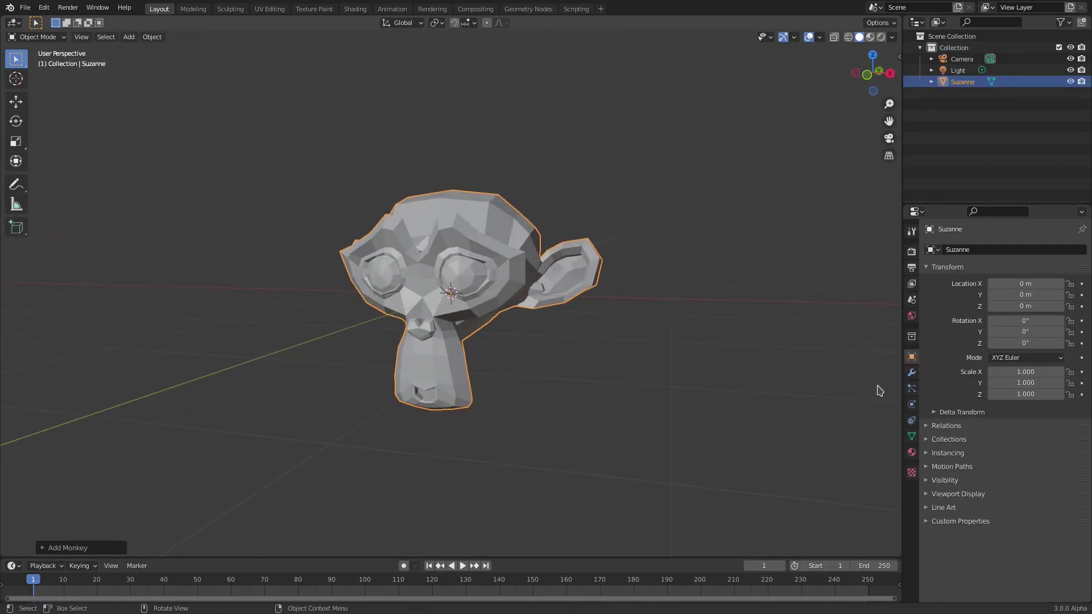
Step: Add a Subdivision Surface modifier to the monkey and shade it smooth
{"action": "left_click", "coordinate": [912, 373]}
{"action": "left_click", "coordinate": [978, 250]}
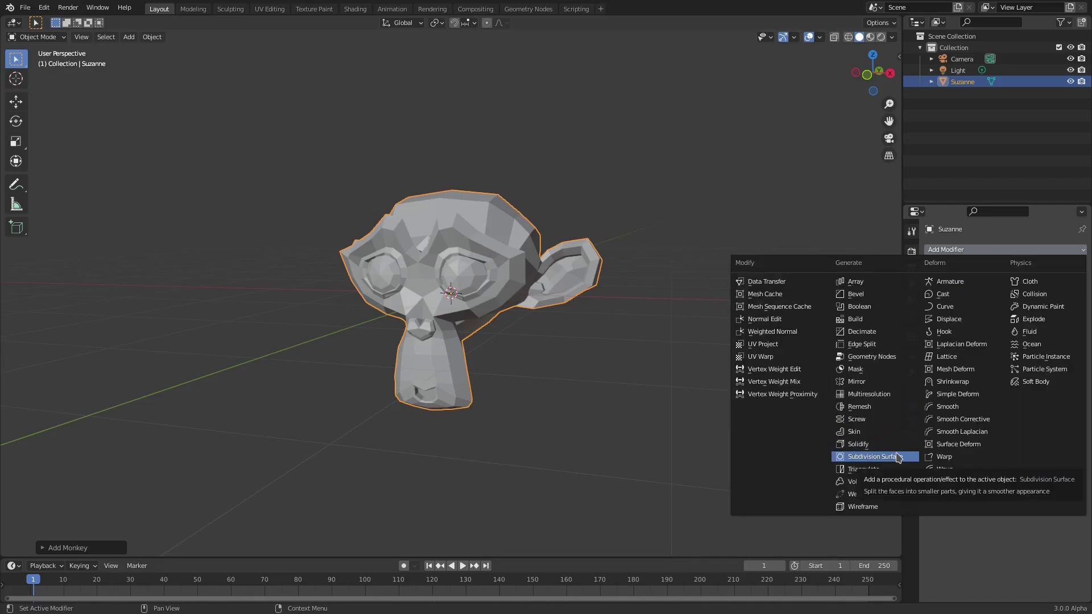
{"action": "left_click", "coordinate": [897, 457]}
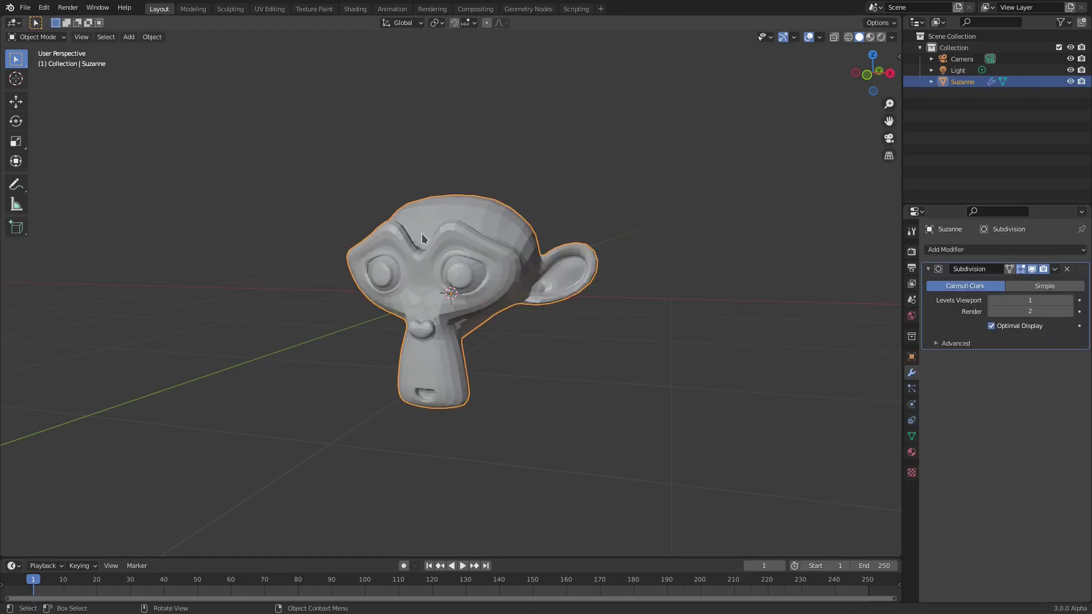
{"action": "left_click", "coordinate": [155, 39]}
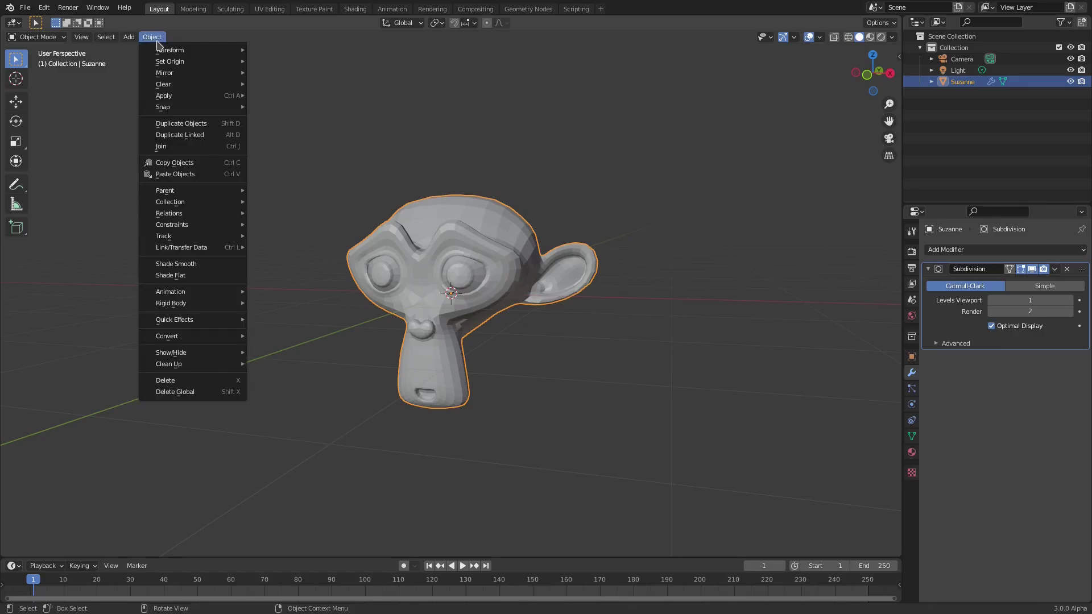
{"action": "left_click", "coordinate": [215, 271]}
{"action": "middle_click_drag", "start_coordinate": [429, 322], "coordinate": [478, 321]}
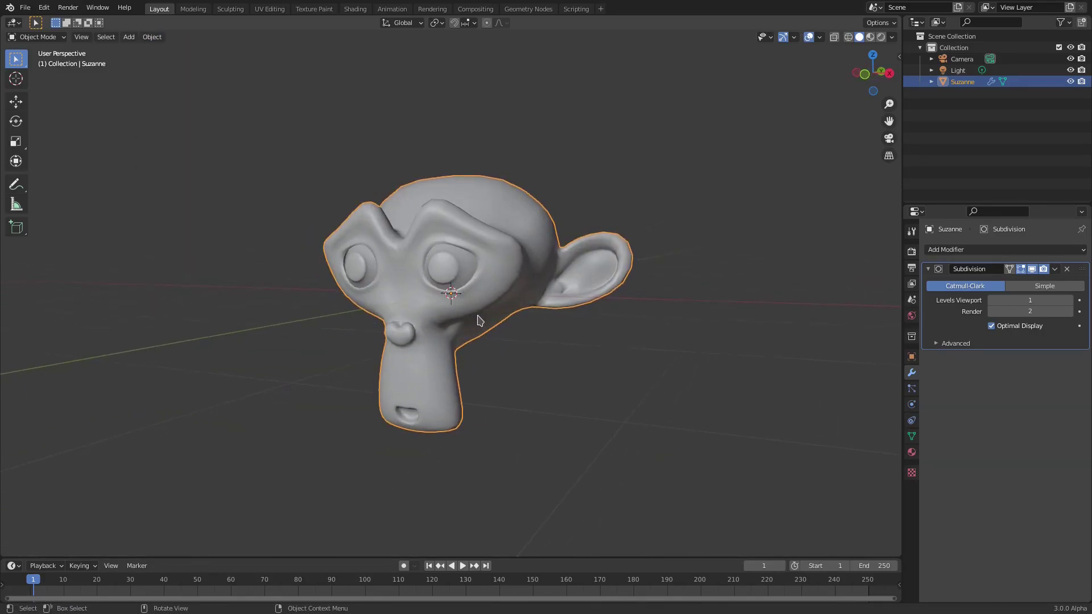
Step: Switch the viewport to rendered shading and move the light around to the front of the monkey's face
{"action": "left_click", "coordinate": [881, 37]}
{"action": "scroll", "coordinate": [679, 254], "scroll_direction": "down", "scroll_amount": 5}
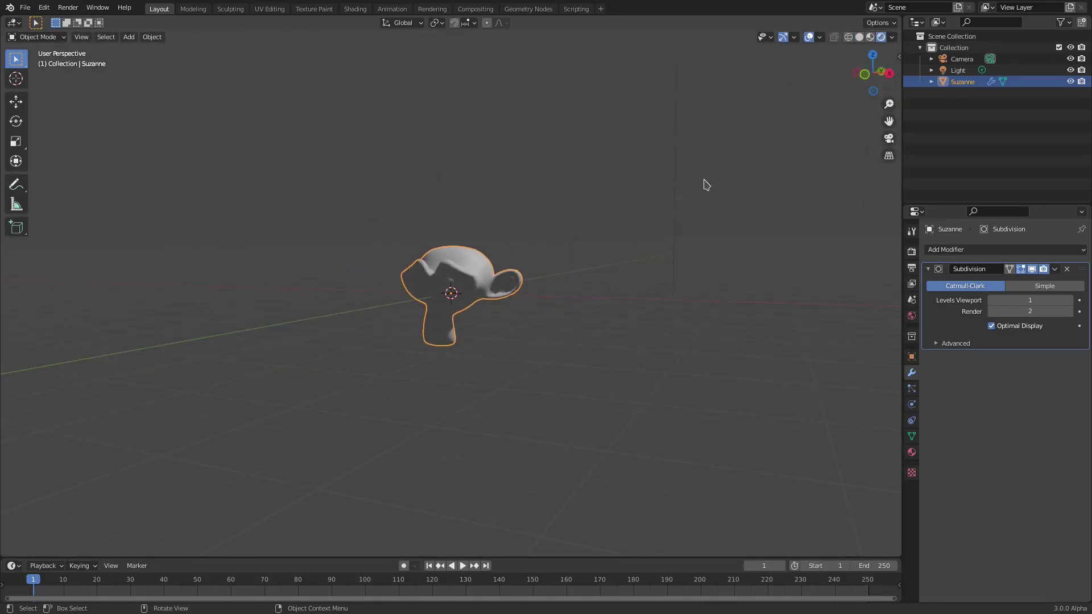
{"action": "mouse_move", "coordinate": [707, 185]}
{"action": "middle_mouse_down"}
{"action": "mouse_move", "coordinate": [615, 186]}
{"action": "mouse_move", "coordinate": [581, 121]}
{"action": "mouse_move", "coordinate": [732, 188]}
{"action": "mouse_move", "coordinate": [711, 204]}
{"action": "middle_mouse_up"}
{"action": "left_click", "coordinate": [580, 122]}
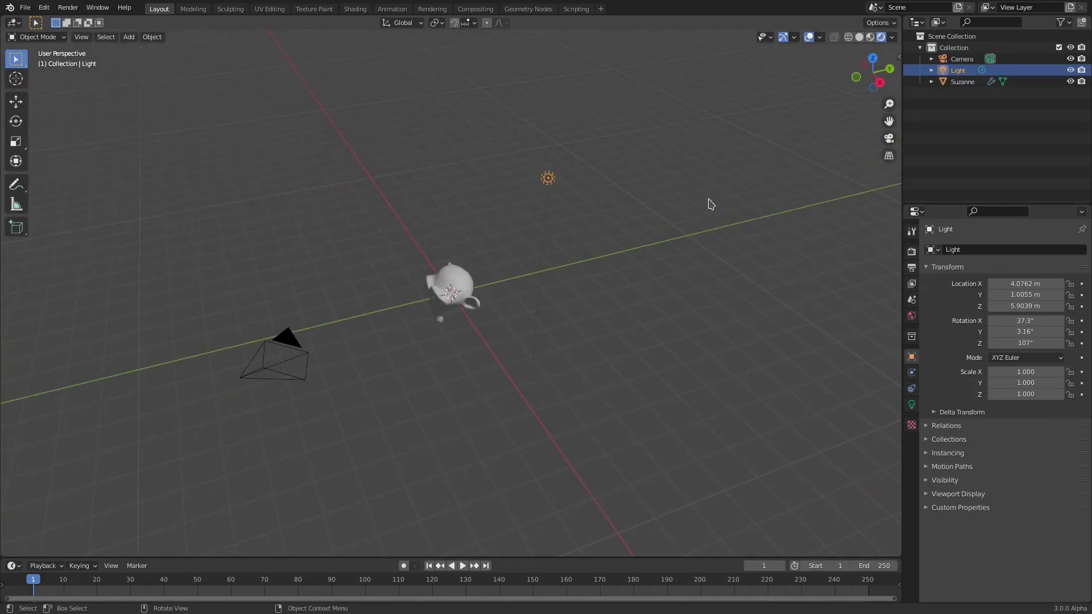
{"action": "key", "text": "g"}
{"action": "left_click", "coordinate": [397, 334]}
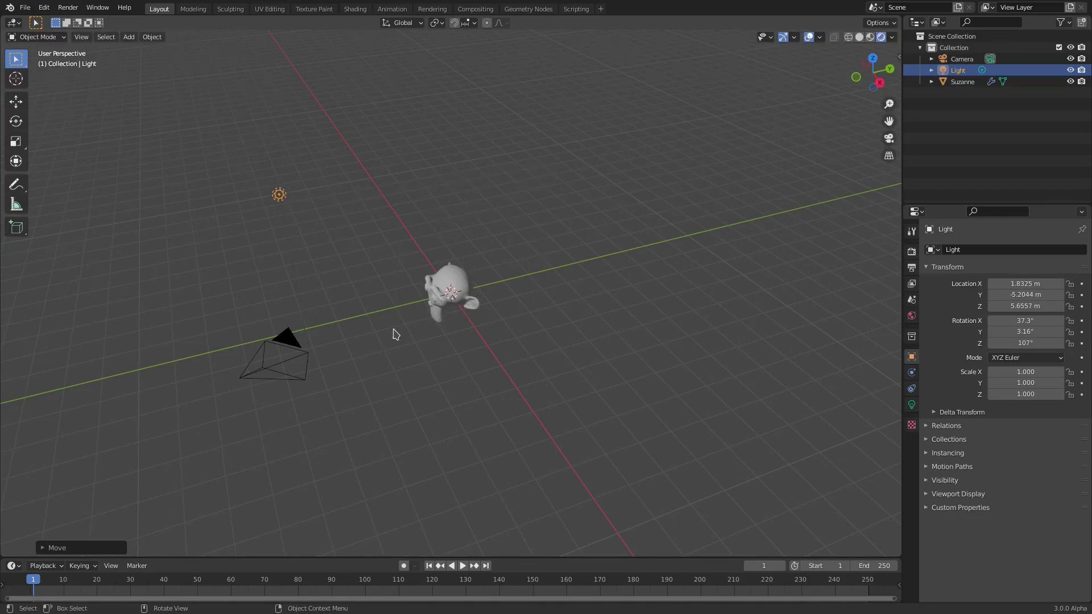
Step: Add a cube mesh to the scene at the monkey's position
{"action": "scroll", "coordinate": [394, 330], "scroll_direction": "up", "scroll_amount": 5}
{"action": "middle_click_drag", "start_coordinate": [393, 330], "coordinate": [592, 281]}
{"action": "scroll", "coordinate": [534, 293], "scroll_direction": "up", "scroll_amount": 3}
{"action": "left_click", "coordinate": [551, 303]}
{"action": "key", "text": "shift"}
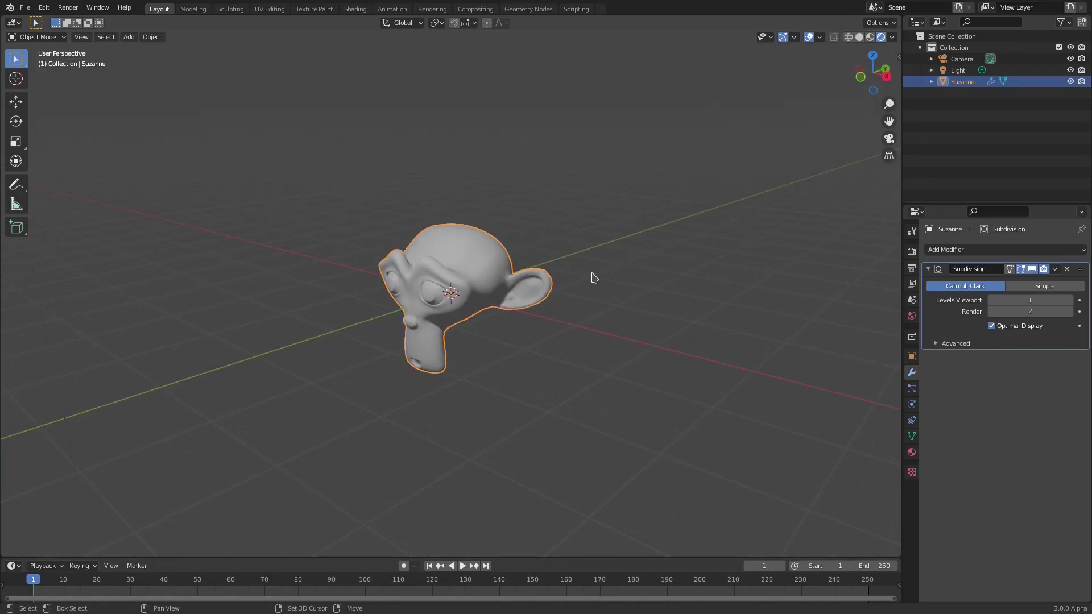
{"action": "key", "text": "shift+a"}
{"action": "mouse_move", "coordinate": [595, 277]}
{"action": "left_click", "coordinate": [629, 285]}
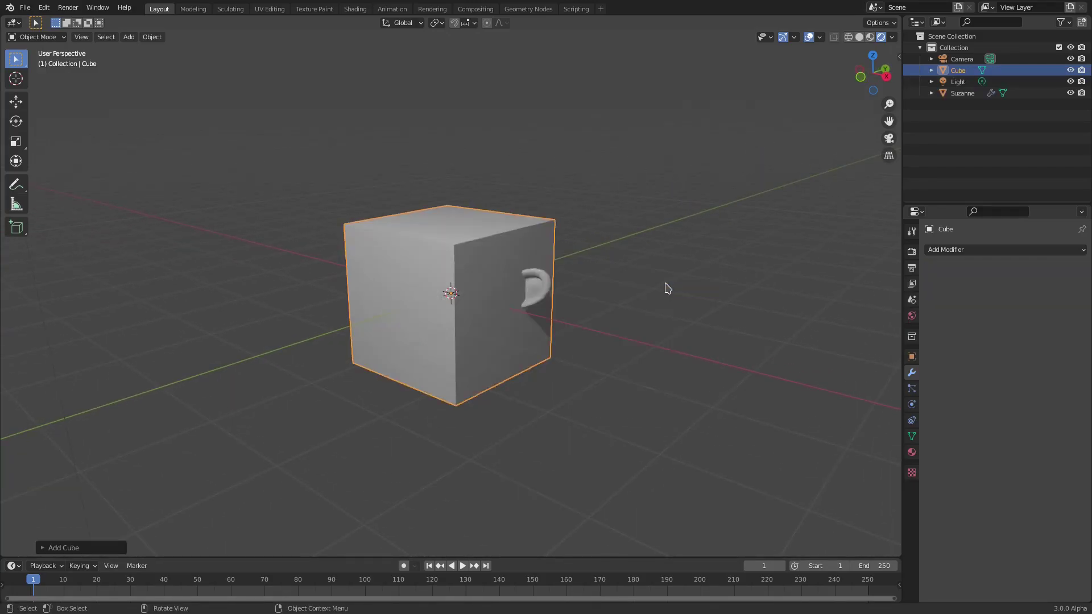
Step: Move the cube behind the monkey so that it stands as a backdrop to the head
{"action": "middle_click_drag", "start_coordinate": [665, 288], "coordinate": [734, 300]}
{"action": "key", "text": "g"}
{"action": "left_click", "coordinate": [762, 296]}
{"action": "key", "text": "g"}
{"action": "left_click", "coordinate": [711, 306]}
{"action": "right_click", "coordinate": [564, 321]}
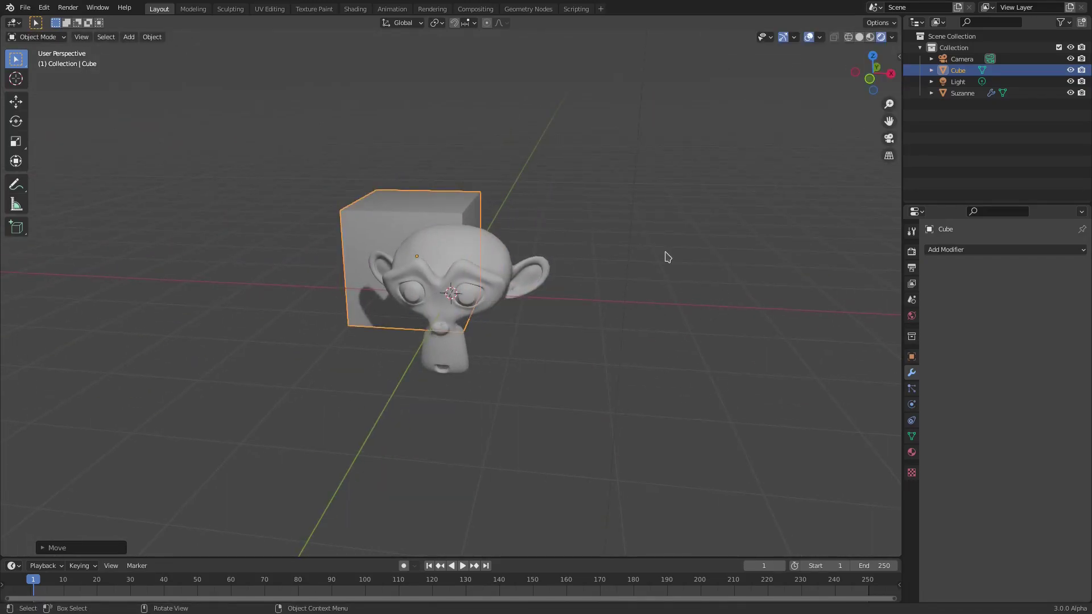
Step: Create a new material for the cube and set its base color to a crimson red
{"action": "middle_click_drag", "start_coordinate": [665, 252], "coordinate": [712, 269]}
{"action": "left_click", "coordinate": [912, 452]}
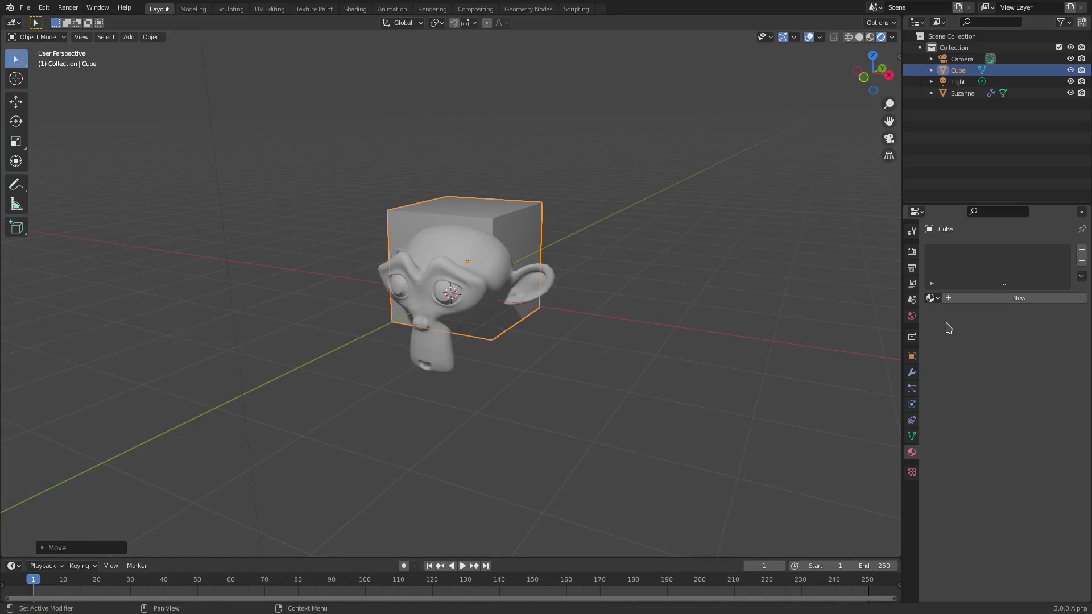
{"action": "left_click", "coordinate": [974, 298]}
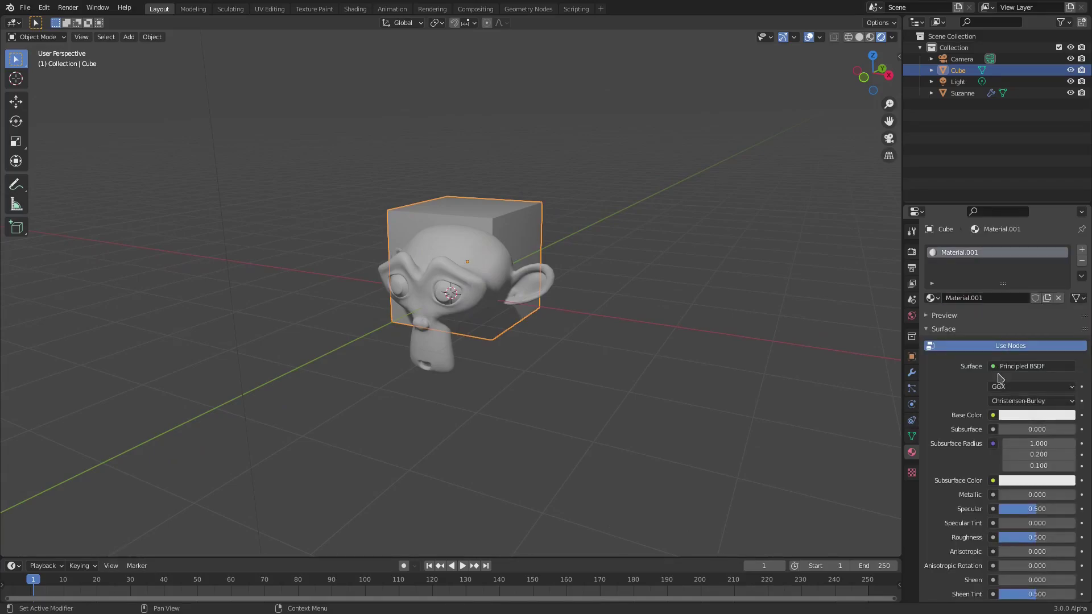
{"action": "left_click", "coordinate": [1009, 418]}
{"action": "left_click", "coordinate": [1019, 330]}
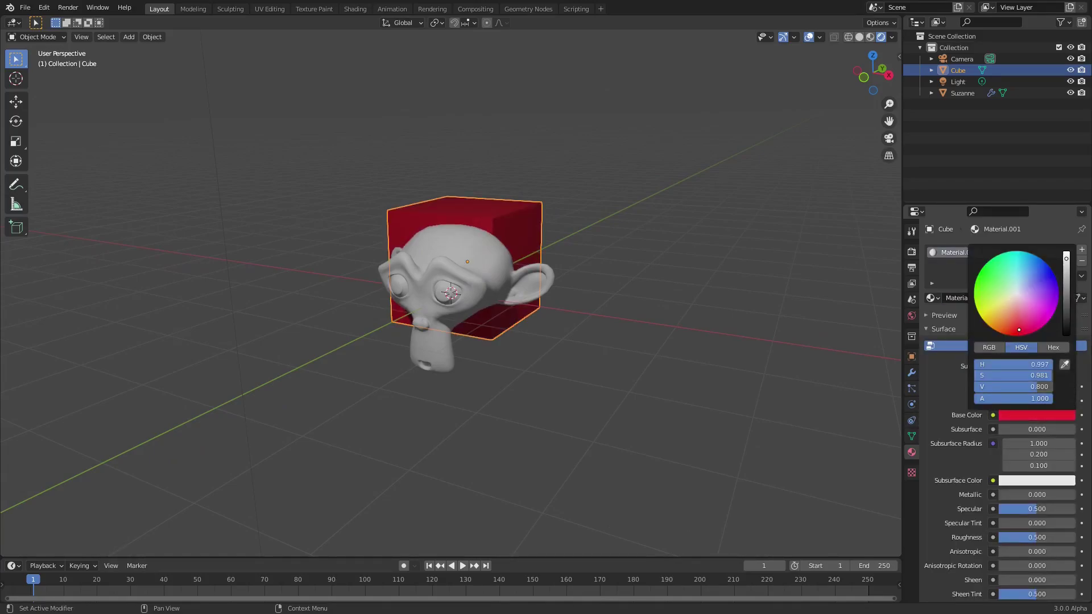
Step: Create a new material for the monkey and enable Screen Space Refraction in its settings
{"action": "left_click", "coordinate": [506, 288]}
{"action": "middle_click_drag", "start_coordinate": [507, 284], "coordinate": [518, 265]}
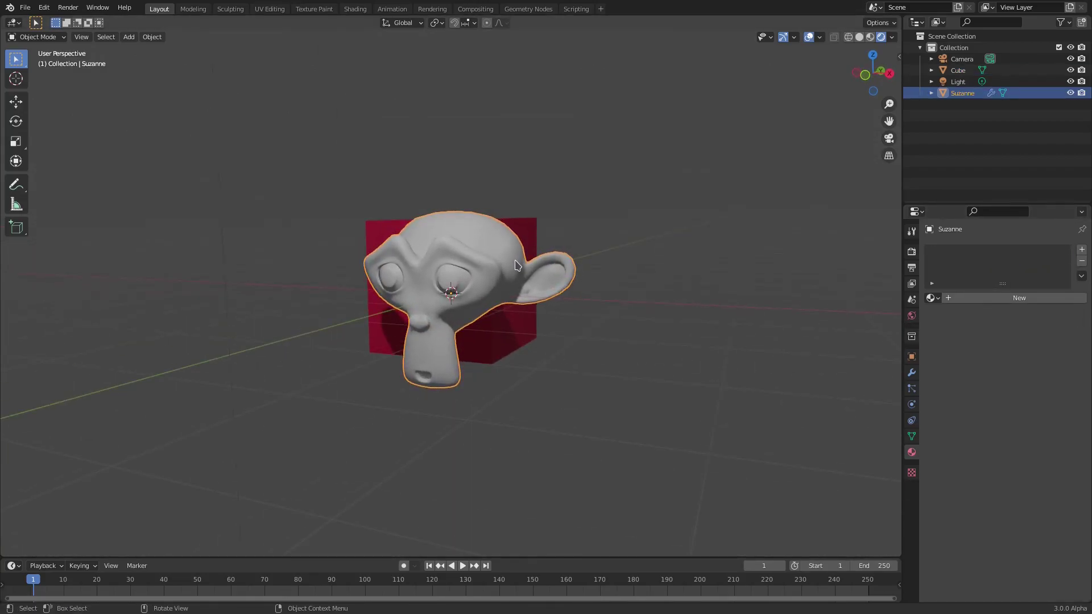
{"action": "scroll", "coordinate": [515, 250], "scroll_direction": "up", "scroll_amount": 1}
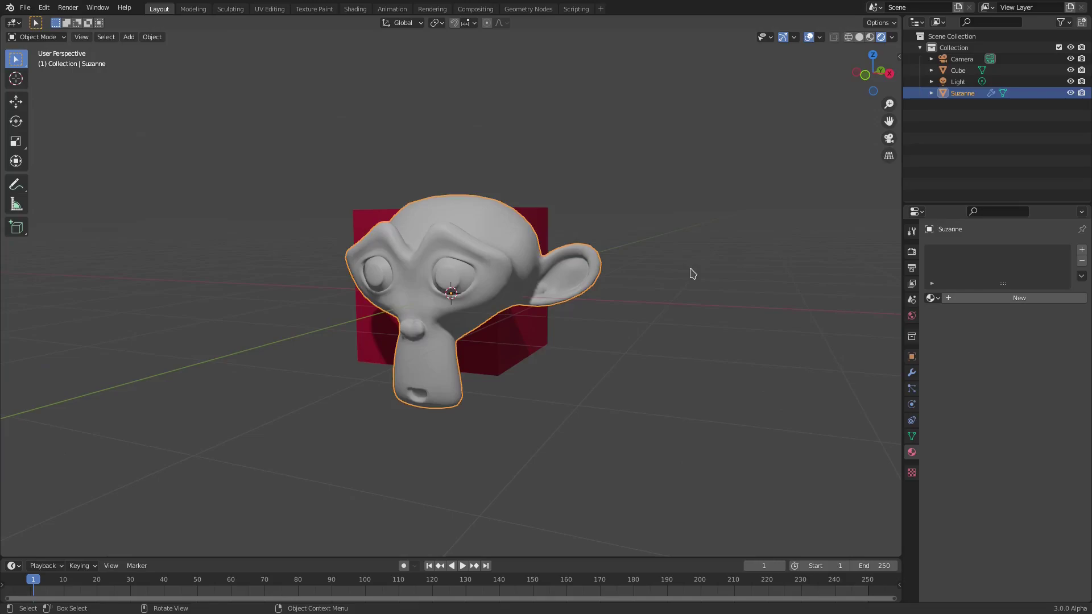
{"action": "left_click", "coordinate": [992, 298]}
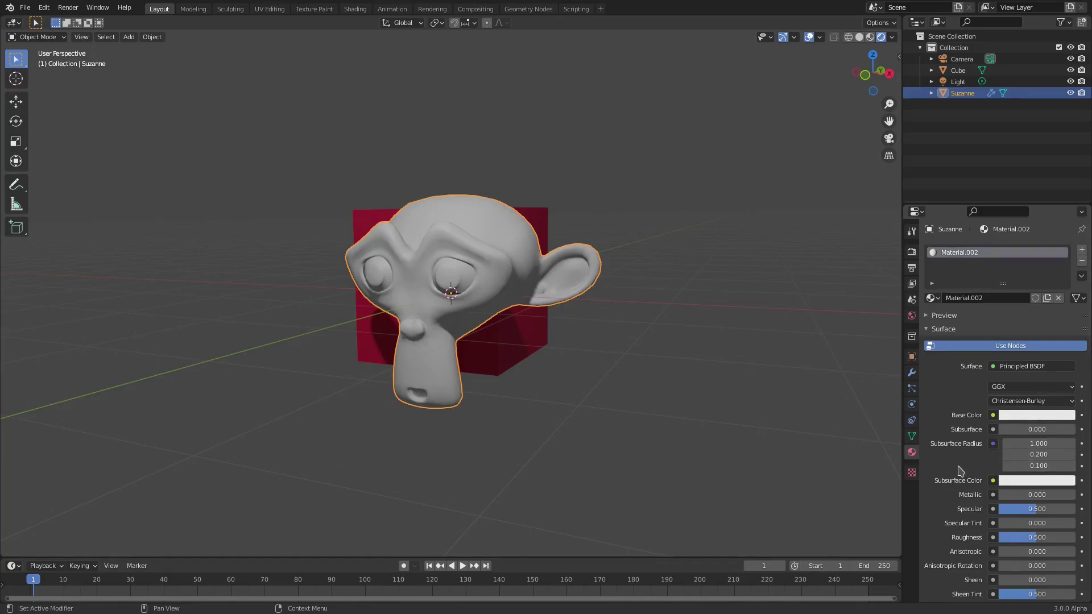
{"action": "scroll", "coordinate": [960, 471], "scroll_direction": "down", "scroll_amount": 10}
{"action": "scroll", "coordinate": [965, 450], "scroll_direction": "down", "scroll_amount": 3}
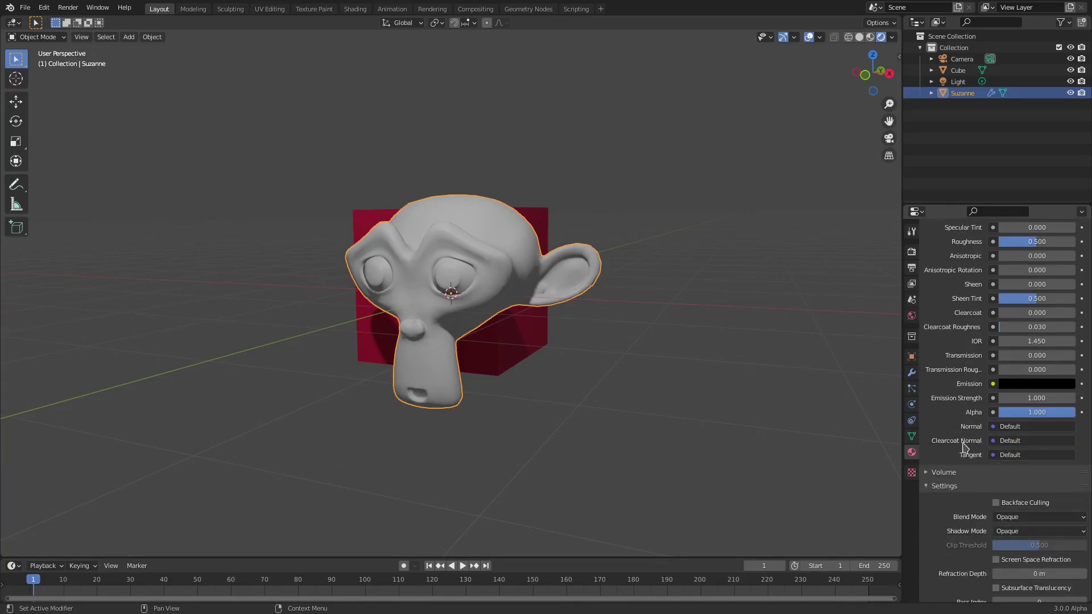
{"action": "scroll", "coordinate": [977, 400], "scroll_direction": "down", "scroll_amount": 2}
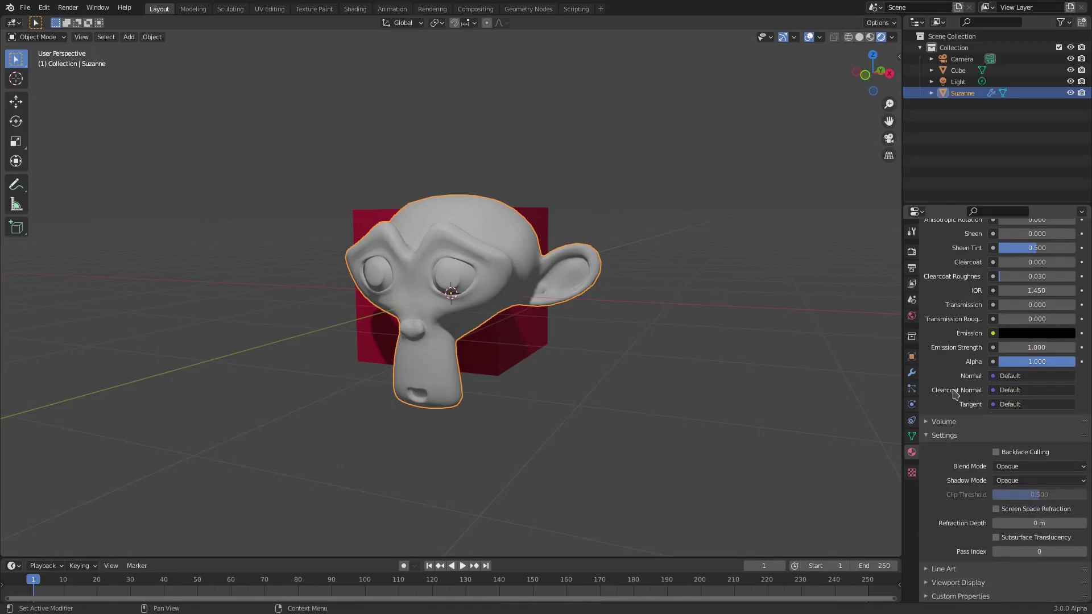
{"action": "left_click", "coordinate": [1005, 515]}
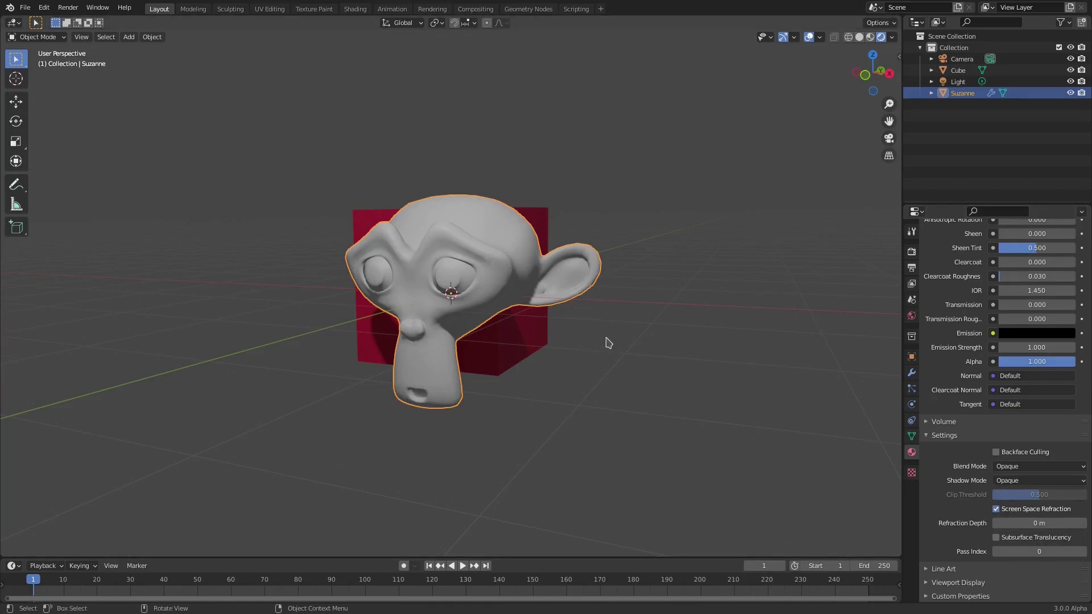
Step: Enable Screen Space Reflections with the Refraction option in the Eevee render settings
{"action": "left_click", "coordinate": [912, 252]}
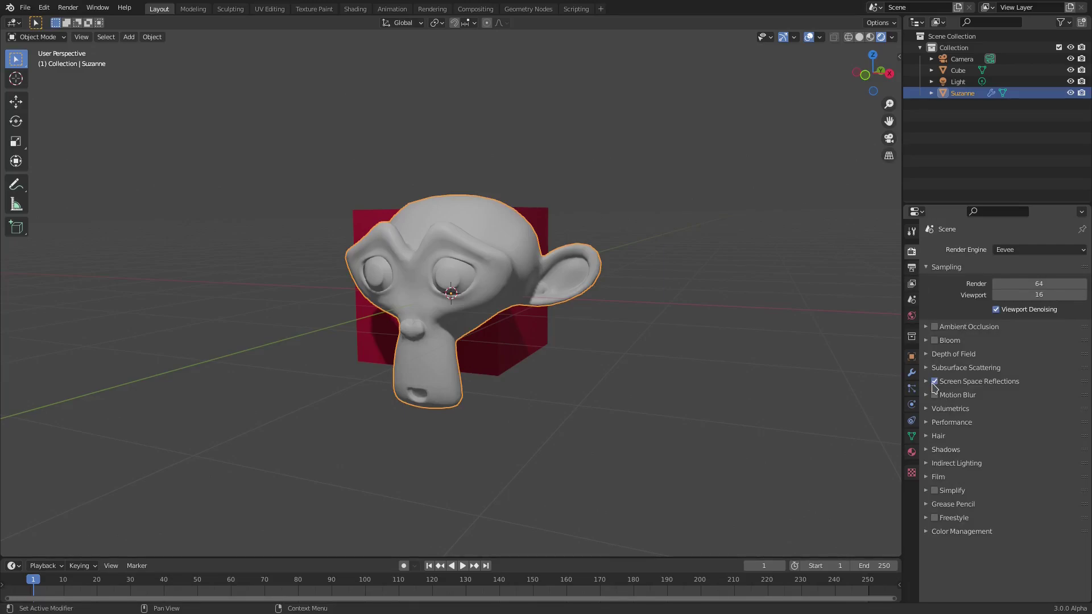
{"action": "left_click", "coordinate": [927, 383]}
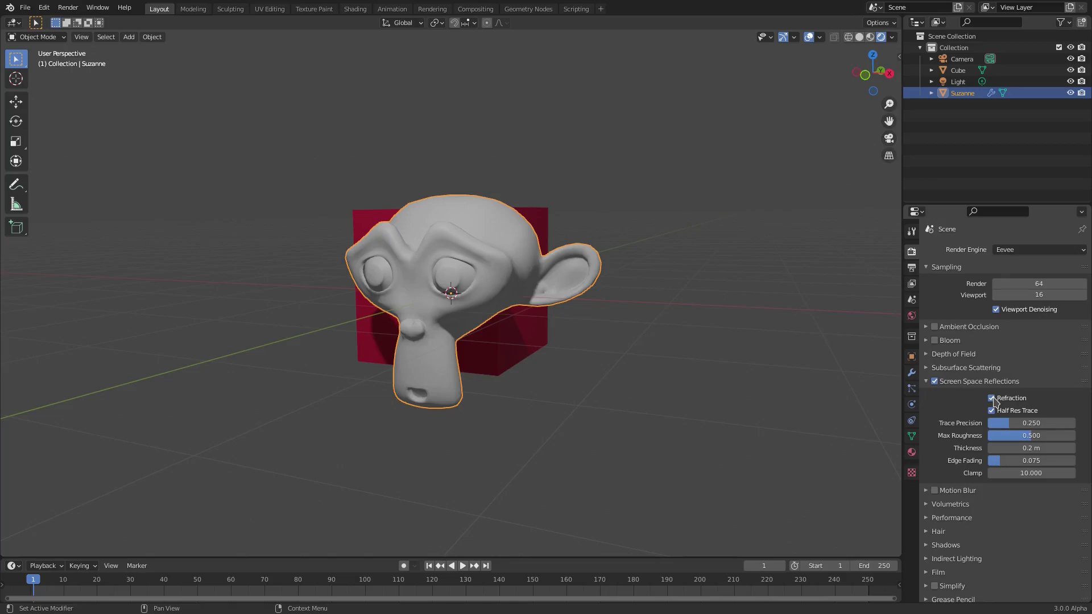
{"action": "left_click", "coordinate": [927, 383]}
Step: Set the monkey material's base color to light blue, with Specular at 0.912 and Roughness at 0.118
{"action": "scroll", "coordinate": [615, 331], "scroll_direction": "up", "scroll_amount": 3}
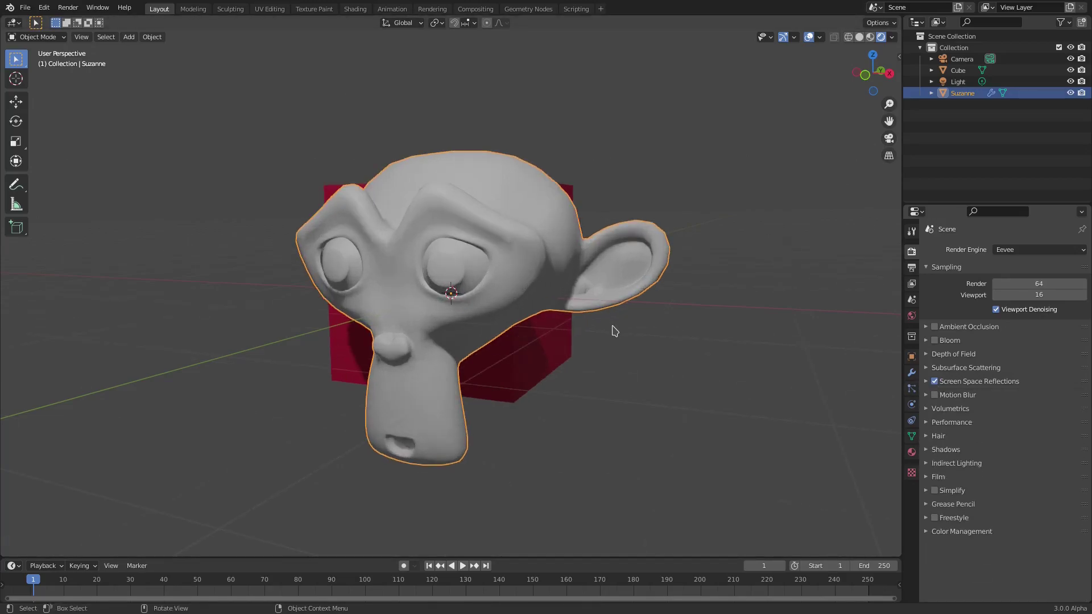
{"action": "left_click", "coordinate": [912, 453]}
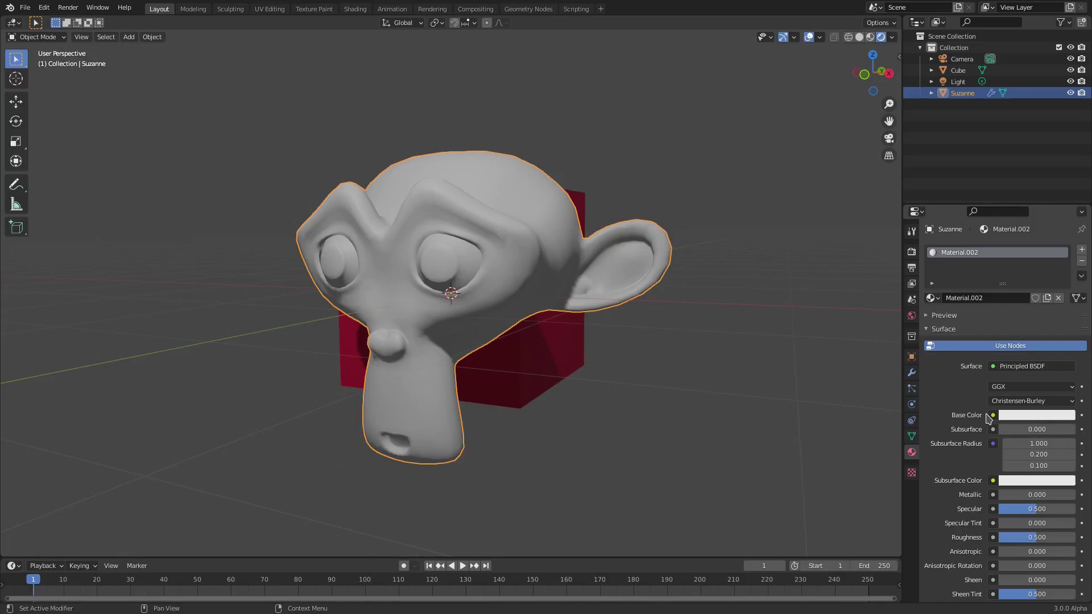
{"action": "left_click", "coordinate": [1013, 418]}
{"action": "left_click_drag", "start_coordinate": [1034, 287], "coordinate": [1023, 267]}
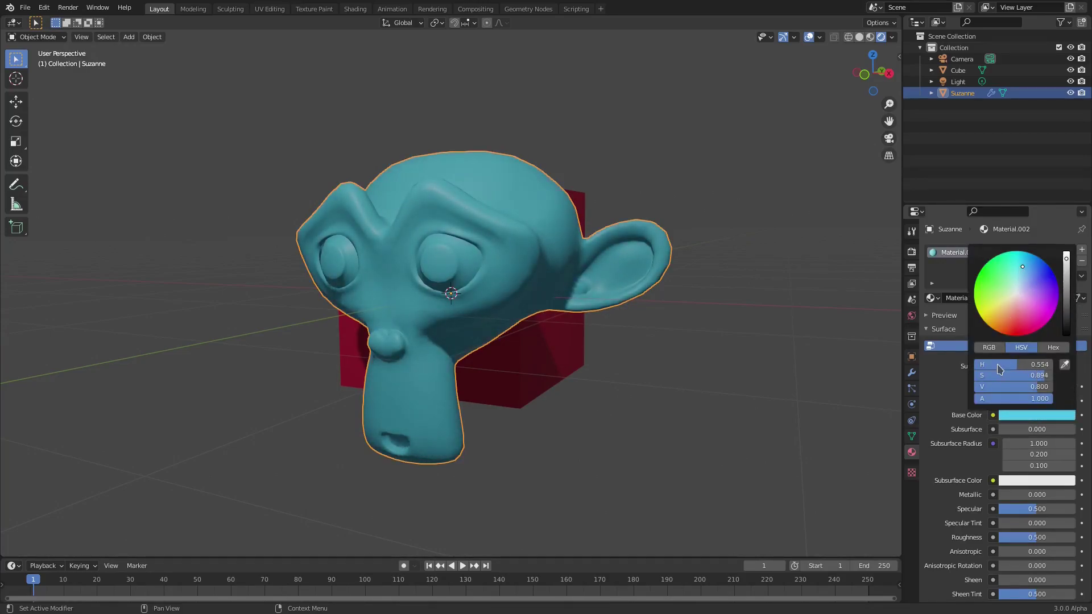
{"action": "scroll", "coordinate": [1043, 356], "scroll_direction": "down", "scroll_amount": 7}
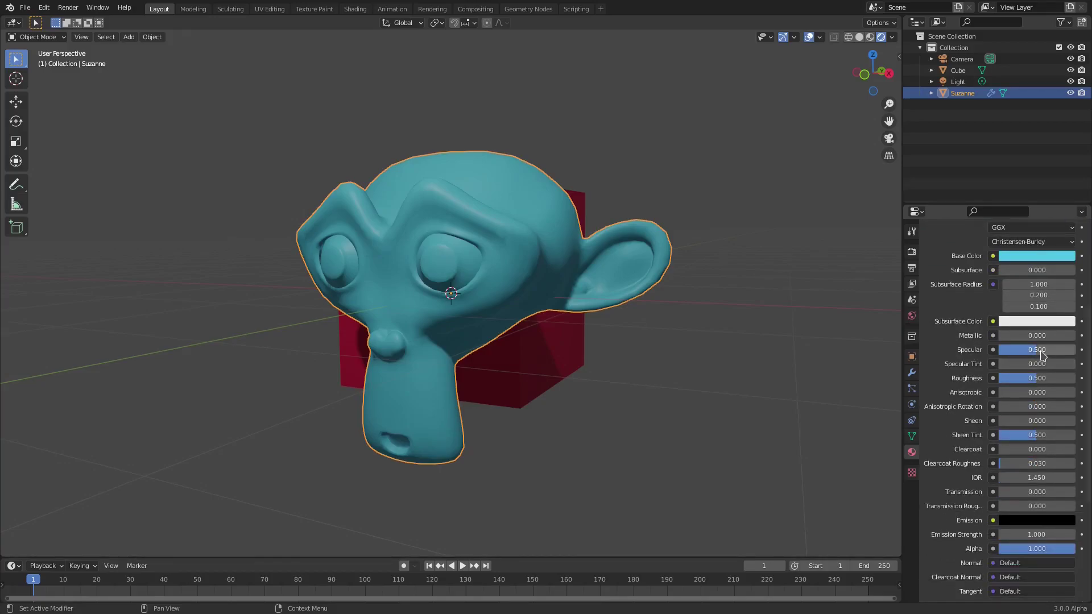
{"action": "mouse_move", "coordinate": [1042, 350]}
{"action": "left_mouse_down"}
{"action": "mouse_move", "coordinate": [1069, 350]}
{"action": "mouse_move", "coordinate": [1009, 378]}
{"action": "left_mouse_up"}
Step: Set the Shadow Mode of the monkey's material to None
{"action": "scroll", "coordinate": [953, 384], "scroll_direction": "down", "scroll_amount": 8}
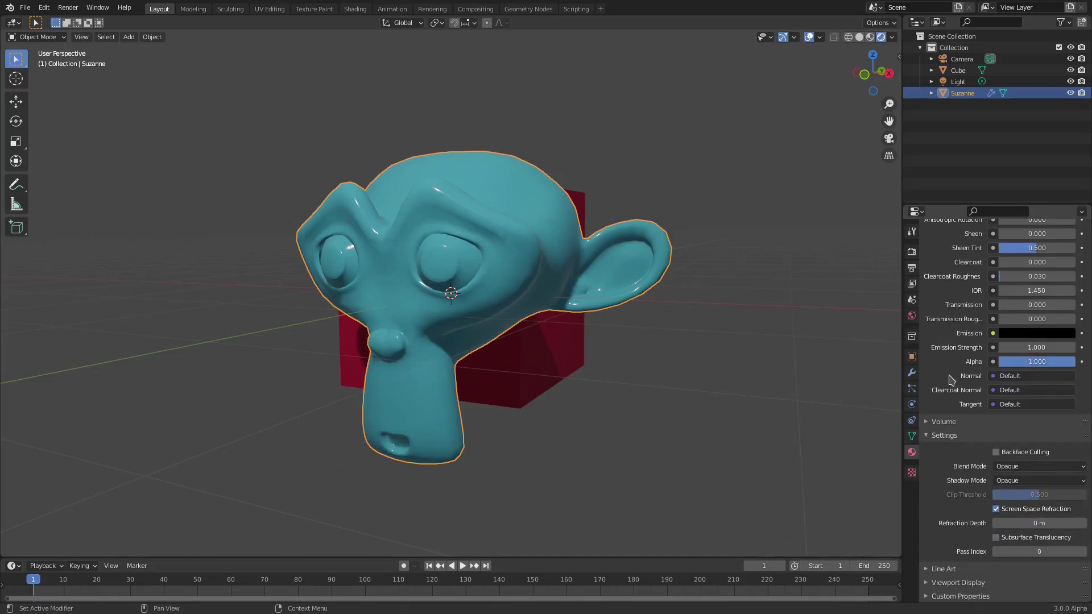
{"action": "left_click", "coordinate": [1010, 482]}
{"action": "left_click", "coordinate": [1012, 488]}
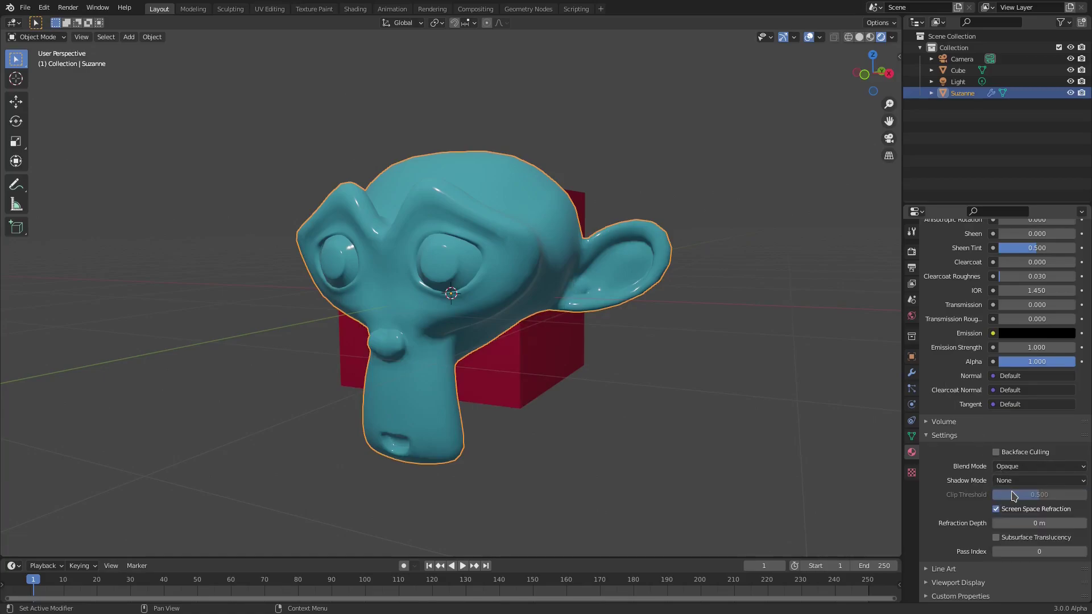
{"action": "left_click", "coordinate": [944, 570]}
{"action": "scroll", "coordinate": [950, 553], "scroll_direction": "down", "scroll_amount": 3}
{"action": "left_click", "coordinate": [952, 510]}
Step: Show the monkey material's base color as a hex code and copy the code
{"action": "scroll", "coordinate": [962, 549], "scroll_direction": "up", "scroll_amount": 6}
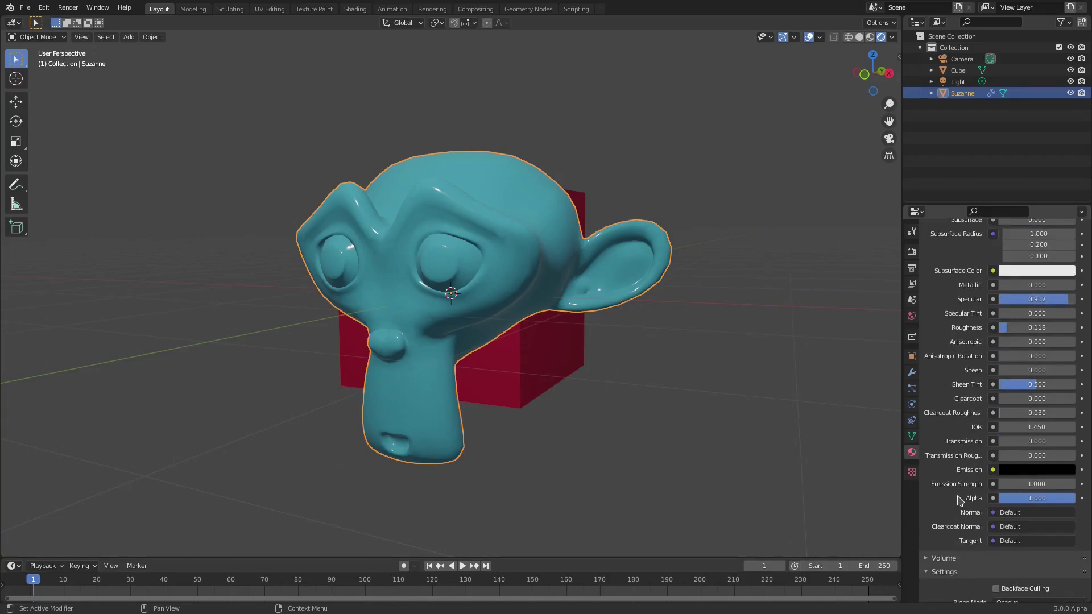
{"action": "scroll", "coordinate": [961, 500], "scroll_direction": "up", "scroll_amount": 9}
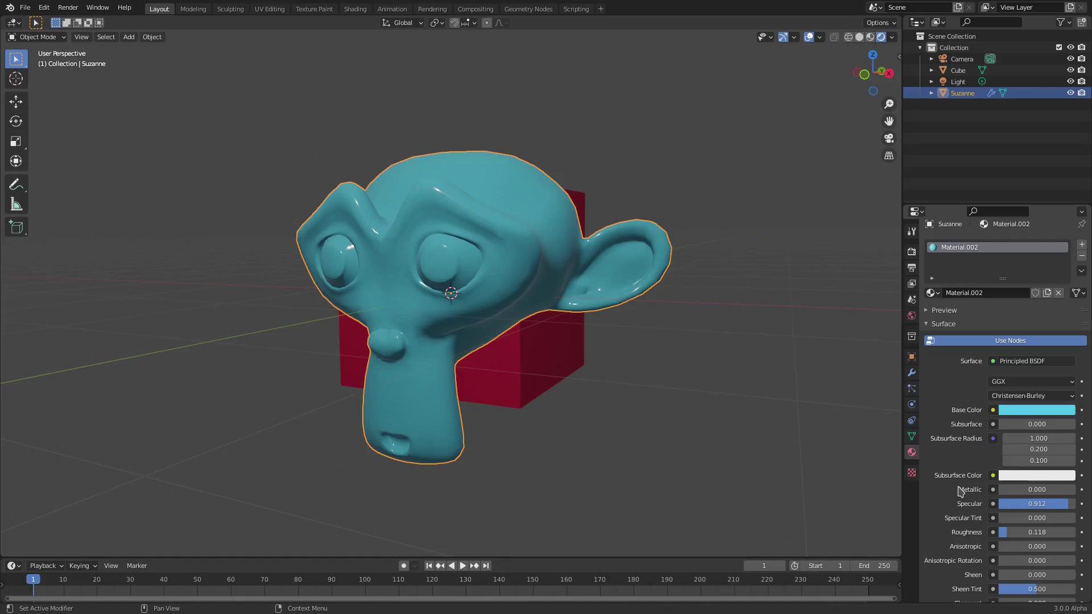
{"action": "left_click", "coordinate": [1030, 411]}
{"action": "left_click", "coordinate": [1053, 342]}
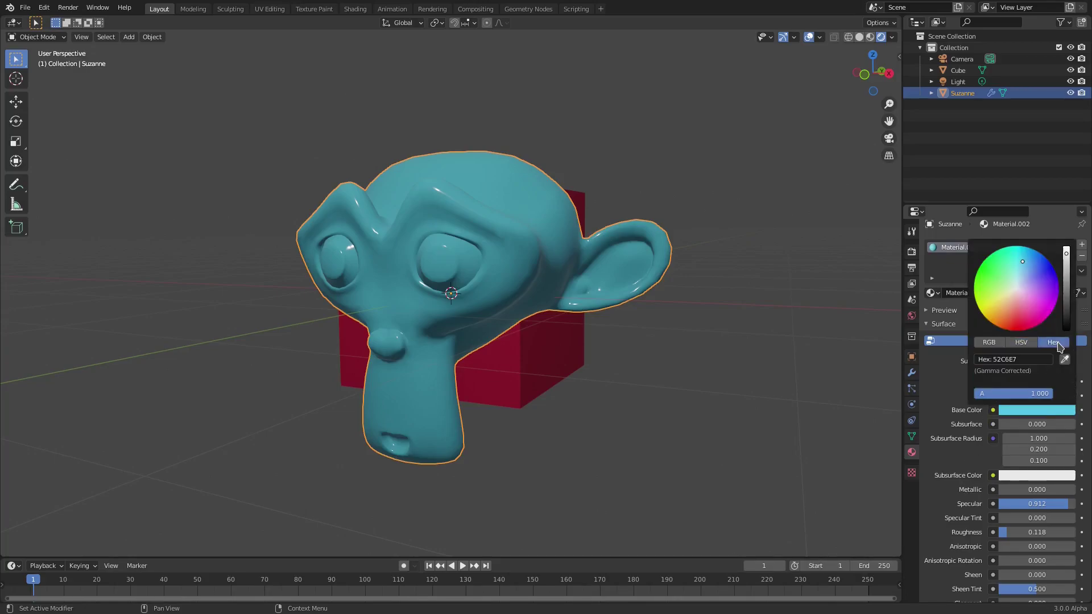
{"action": "left_click", "coordinate": [1021, 359]}
{"action": "key", "text": "ctrl+c"}
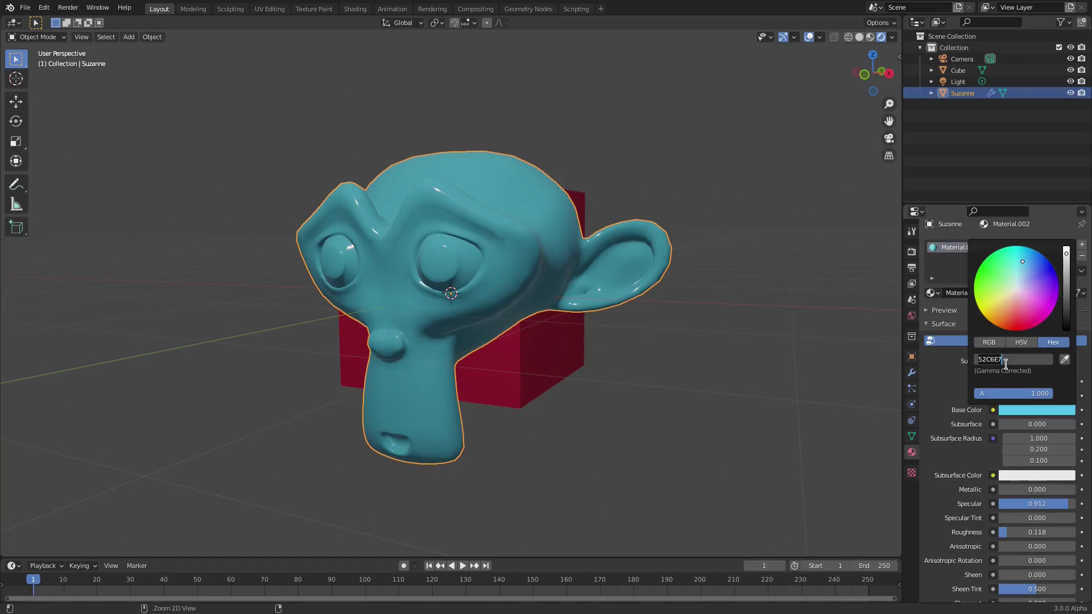
{"action": "key", "text": "Return"}
Step: Change the surface shader of the monkey's material from Principled BSDF to Glass BSDF
{"action": "left_click", "coordinate": [1018, 362]}
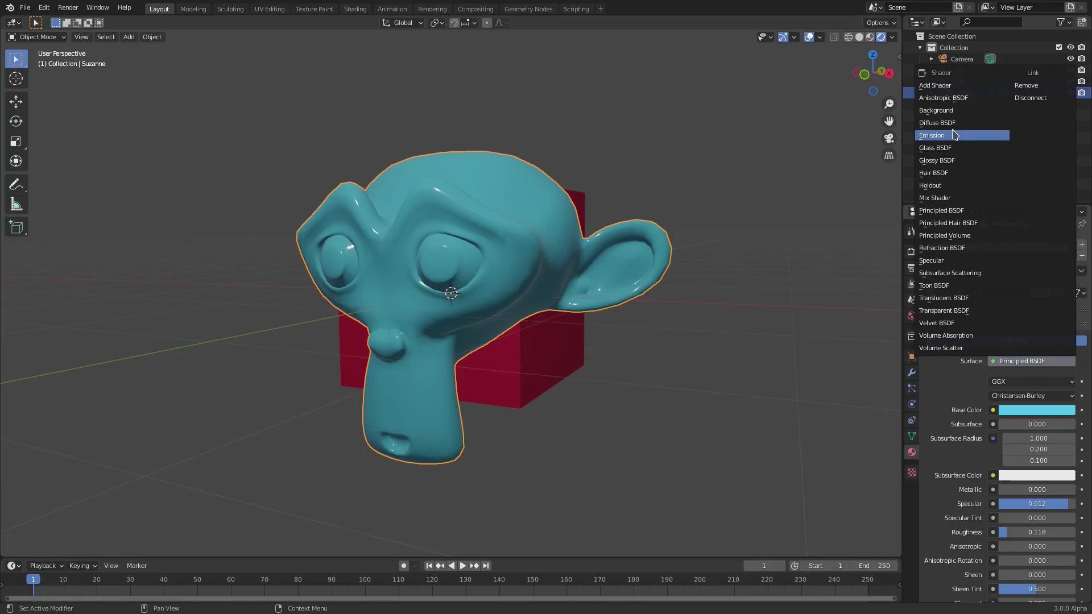
{"action": "left_click", "coordinate": [947, 148]}
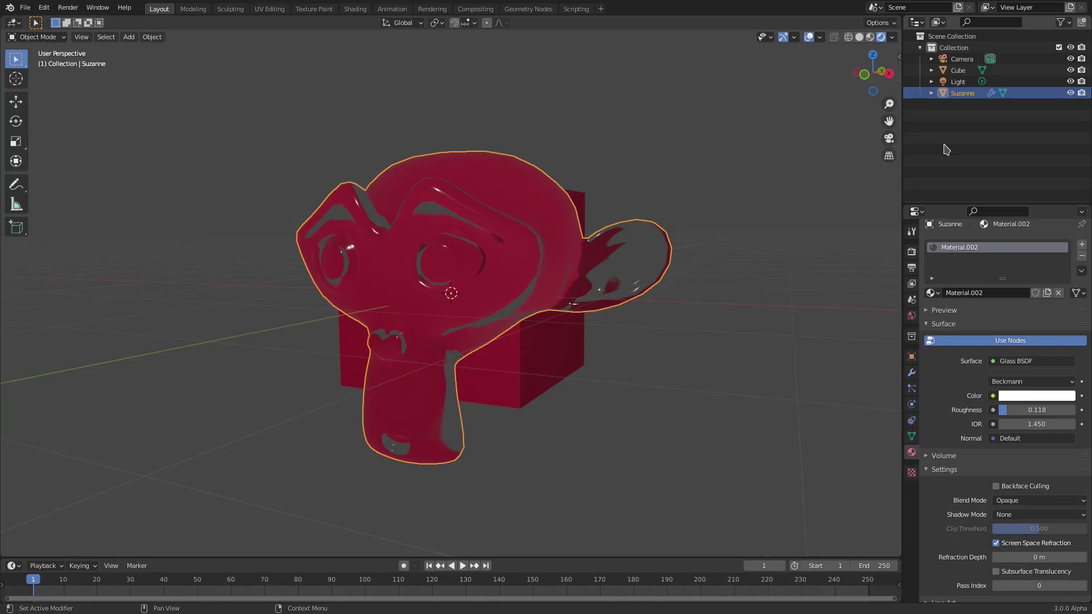
Step: Set the glass shader's Roughness to 0.059 and paste the copied light blue hex code as its color
{"action": "middle_click_drag", "start_coordinate": [746, 151], "coordinate": [694, 296]}
{"action": "mouse_move", "coordinate": [1031, 414]}
{"action": "left_mouse_down"}
{"action": "mouse_move", "coordinate": [1053, 425]}
{"action": "mouse_move", "coordinate": [1018, 425]}
{"action": "left_mouse_up"}
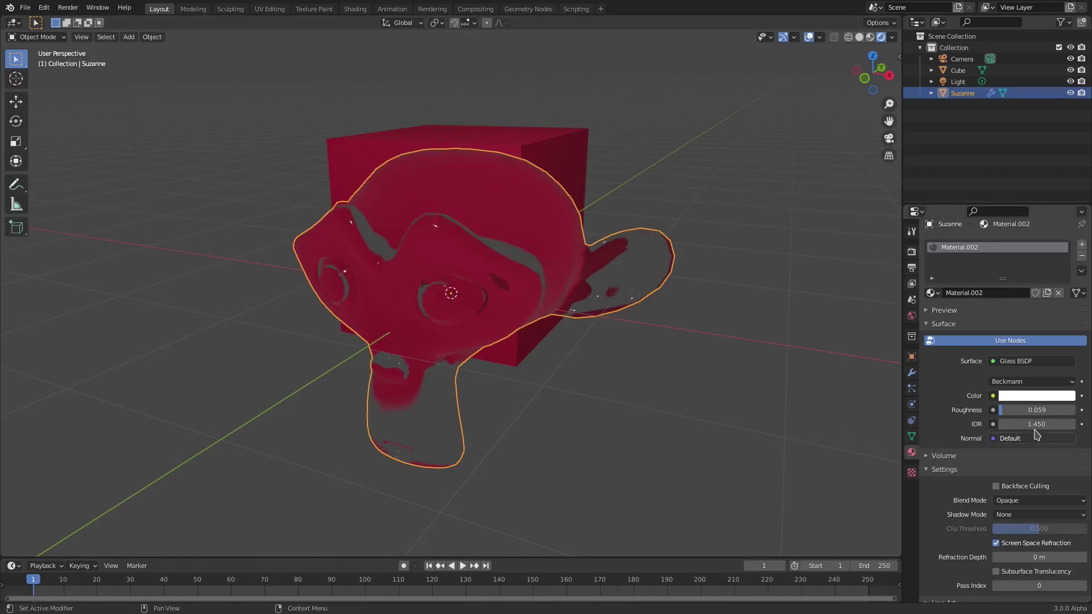
{"action": "scroll", "coordinate": [939, 517], "scroll_direction": "down", "scroll_amount": 2}
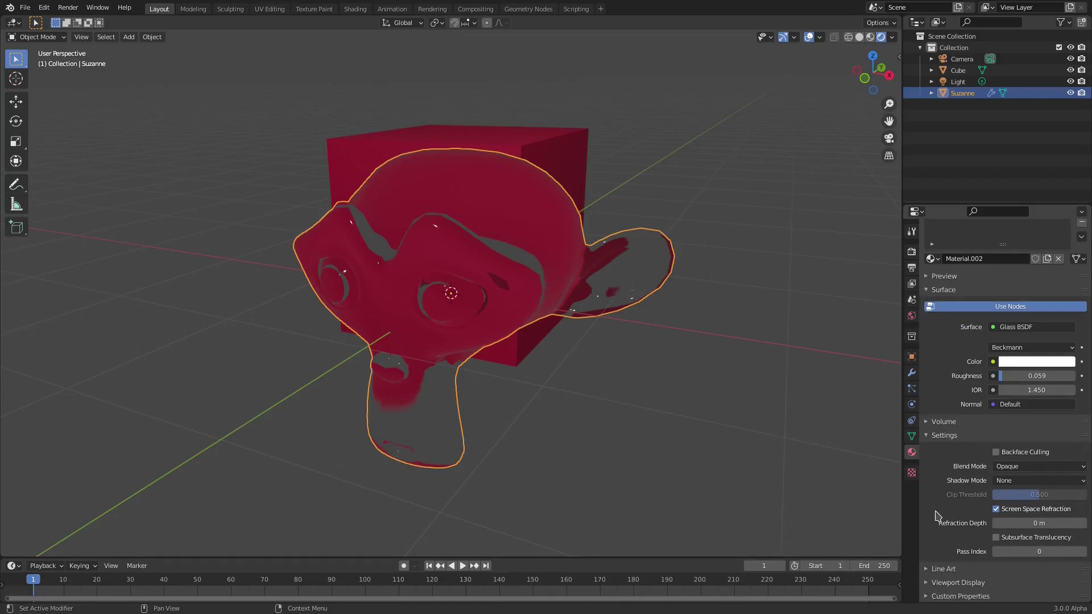
{"action": "left_click", "coordinate": [1032, 364]}
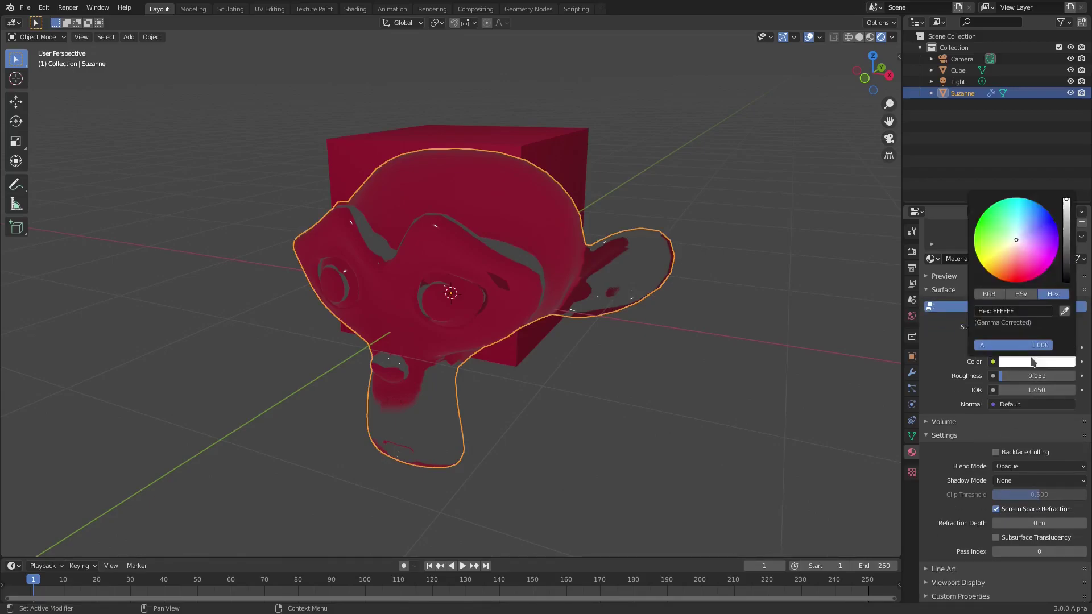
{"action": "left_click", "coordinate": [1023, 311]}
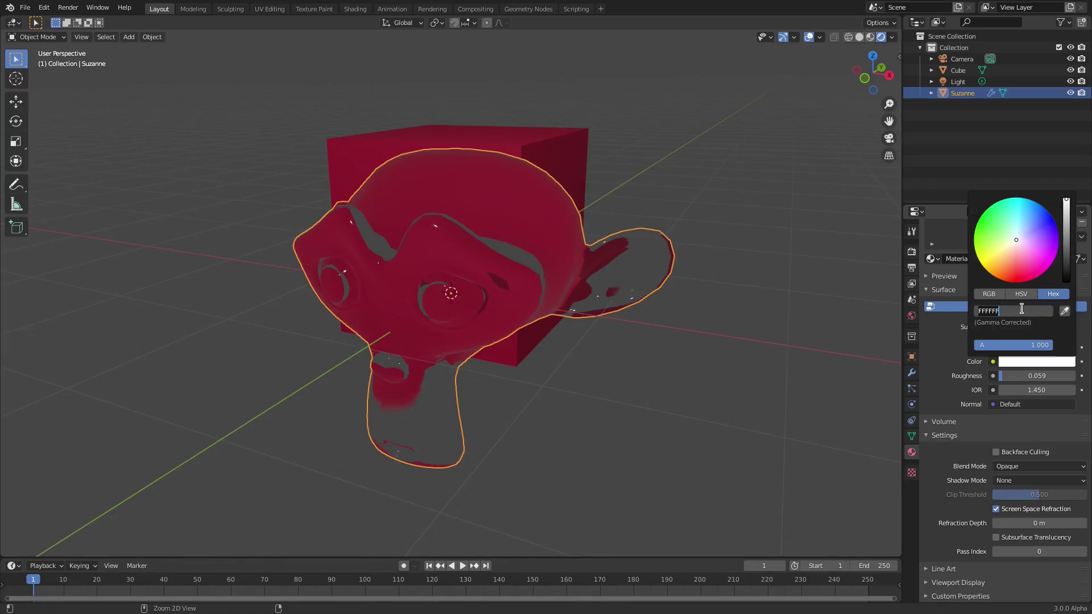
{"action": "key", "text": "ctrl+v"}
{"action": "key", "text": "Return"}
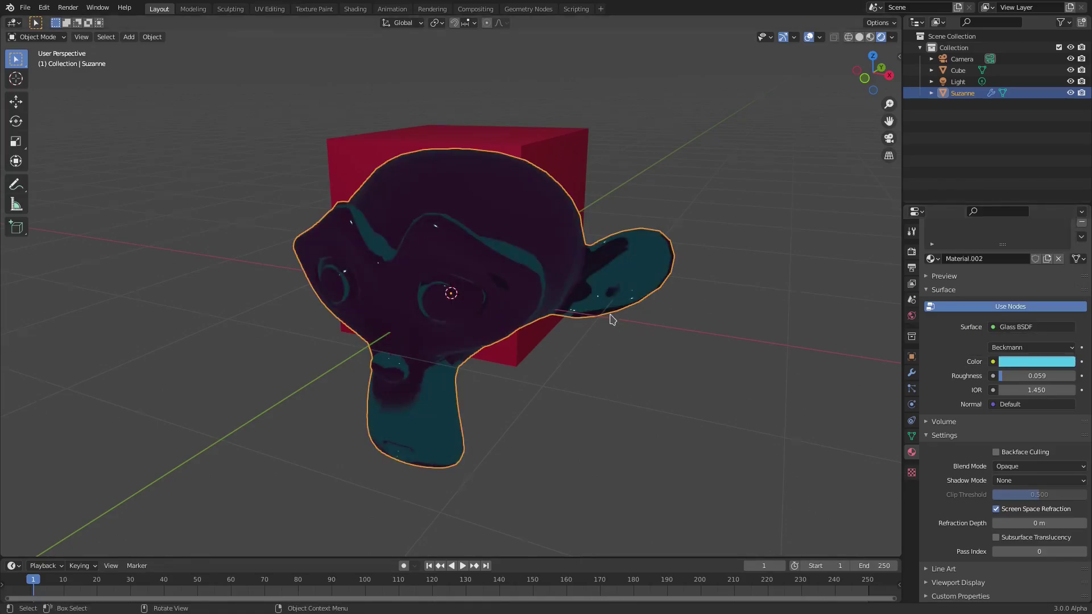
{"action": "mouse_move", "coordinate": [610, 317]}
{"action": "middle_mouse_down"}
{"action": "mouse_move", "coordinate": [641, 300]}
{"action": "mouse_move", "coordinate": [707, 348]}
{"action": "mouse_move", "coordinate": [637, 393]}
{"action": "mouse_move", "coordinate": [590, 309]}
{"action": "mouse_move", "coordinate": [590, 368]}
{"action": "mouse_move", "coordinate": [652, 355]}
{"action": "mouse_move", "coordinate": [666, 339]}
{"action": "mouse_move", "coordinate": [601, 317]}
{"action": "middle_mouse_up"}
{"action": "scroll", "coordinate": [572, 352], "scroll_direction": "up", "scroll_amount": 2}
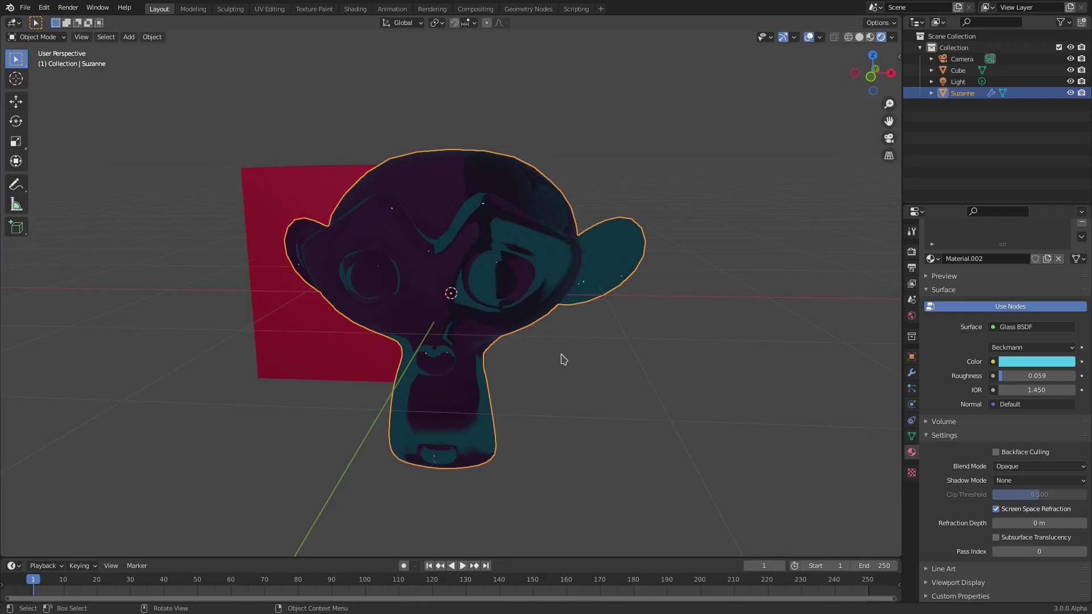
Step: Try Opaque as the Shadow Mode of the monkey's material, check the shadow on the cube, and return it to None
{"action": "left_click", "coordinate": [1017, 481]}
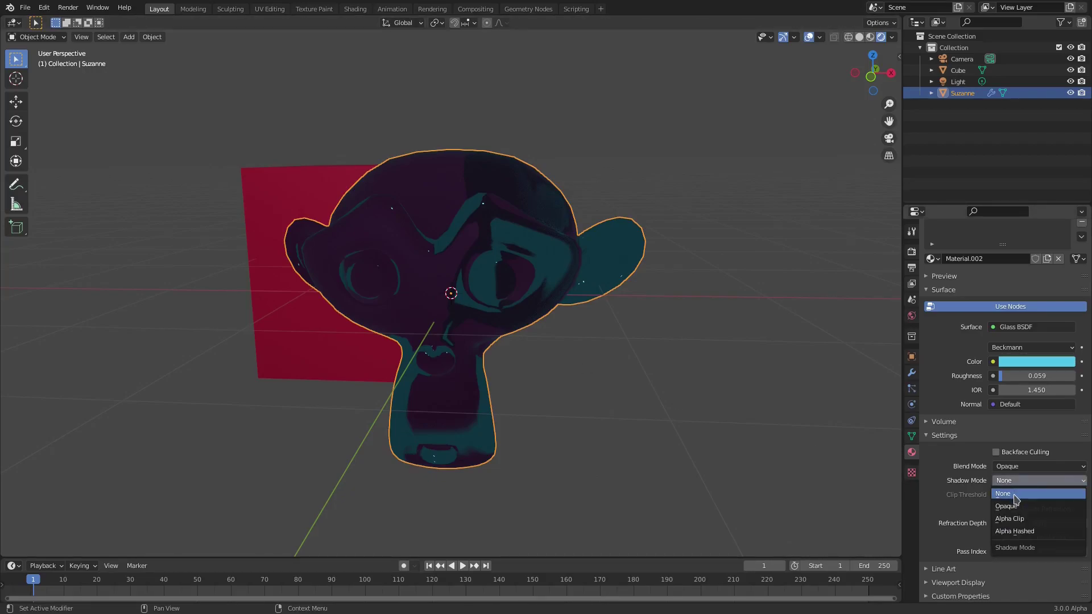
{"action": "left_click", "coordinate": [1015, 507]}
{"action": "middle_click_drag", "start_coordinate": [819, 446], "coordinate": [412, 437]}
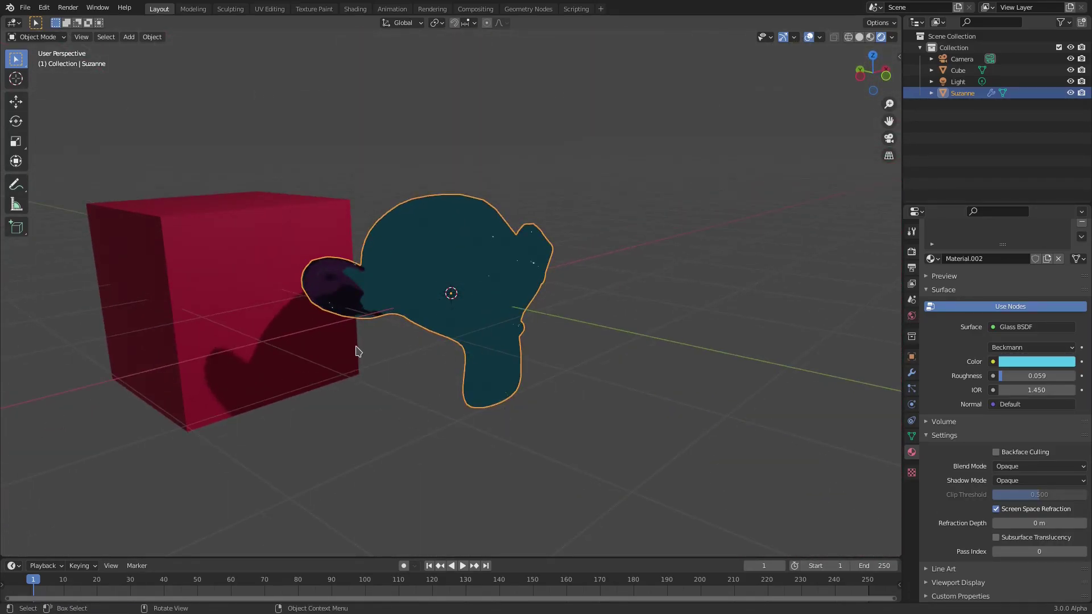
{"action": "left_click", "coordinate": [1024, 467]}
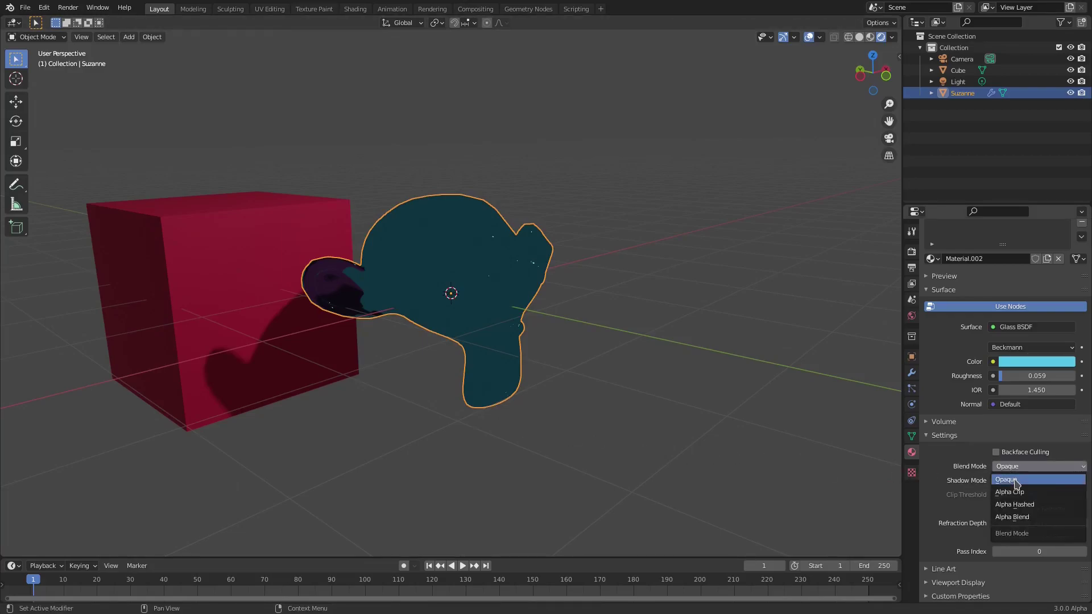
{"action": "middle_click_drag", "start_coordinate": [711, 387], "coordinate": [585, 357]}
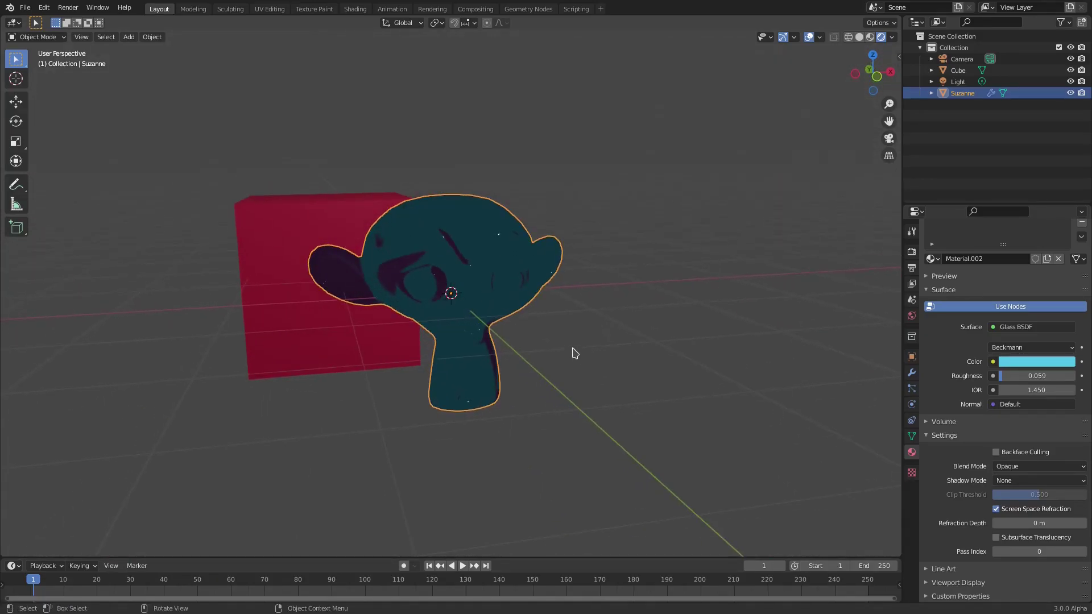
Step: Move the monkey head upward so that it only partly overlaps the red cube behind it
{"action": "key", "text": "g"}
{"action": "left_click", "coordinate": [544, 306]}
{"action": "middle_click_drag", "start_coordinate": [544, 306], "coordinate": [544, 284]}
{"action": "key", "text": "g"}
{"action": "left_click", "coordinate": [475, 310]}
{"action": "middle_click_drag", "start_coordinate": [544, 284], "coordinate": [692, 379], "text": "shift"}
{"action": "scroll", "coordinate": [676, 405], "scroll_direction": "up", "scroll_amount": 1}
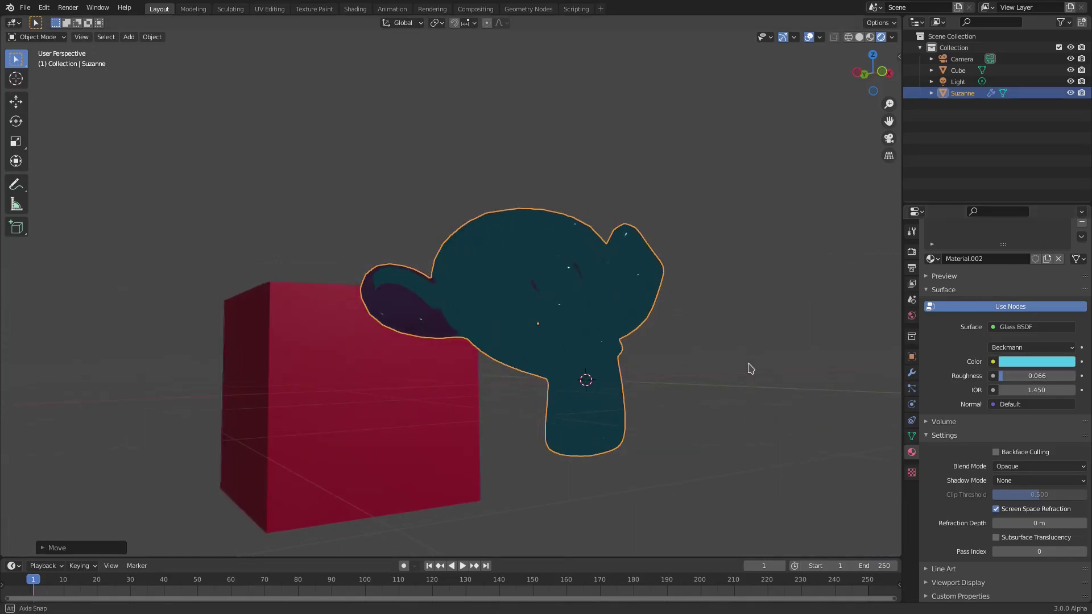
{"action": "middle_click_drag", "start_coordinate": [769, 421], "coordinate": [726, 424]}
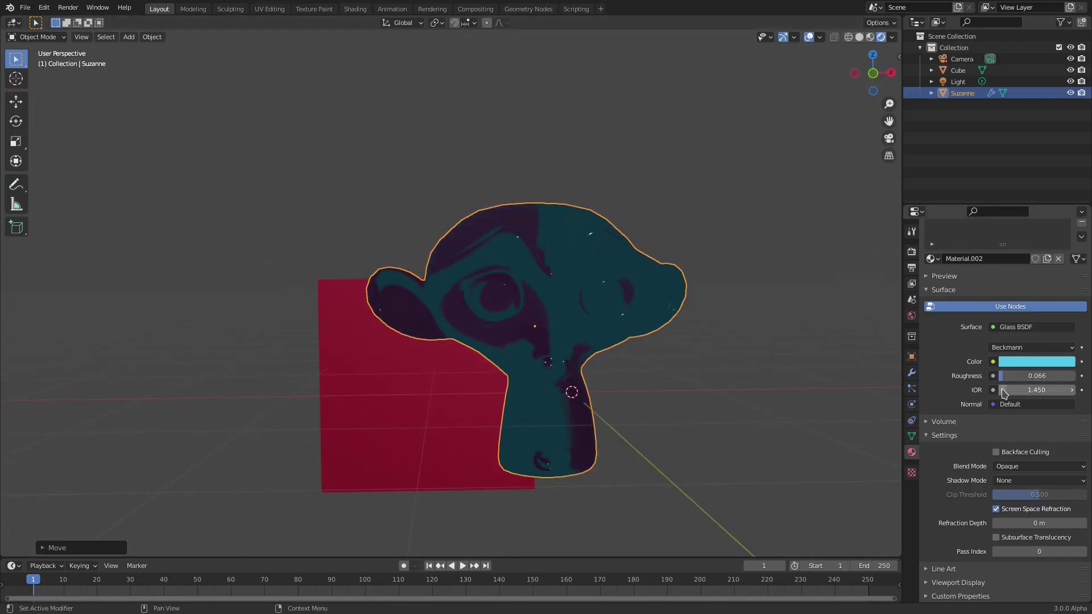
Step: Set the IOR of the monkey's glass shader to 1.33 and inspect the refraction from another angle
{"action": "left_click", "coordinate": [1005, 393]}
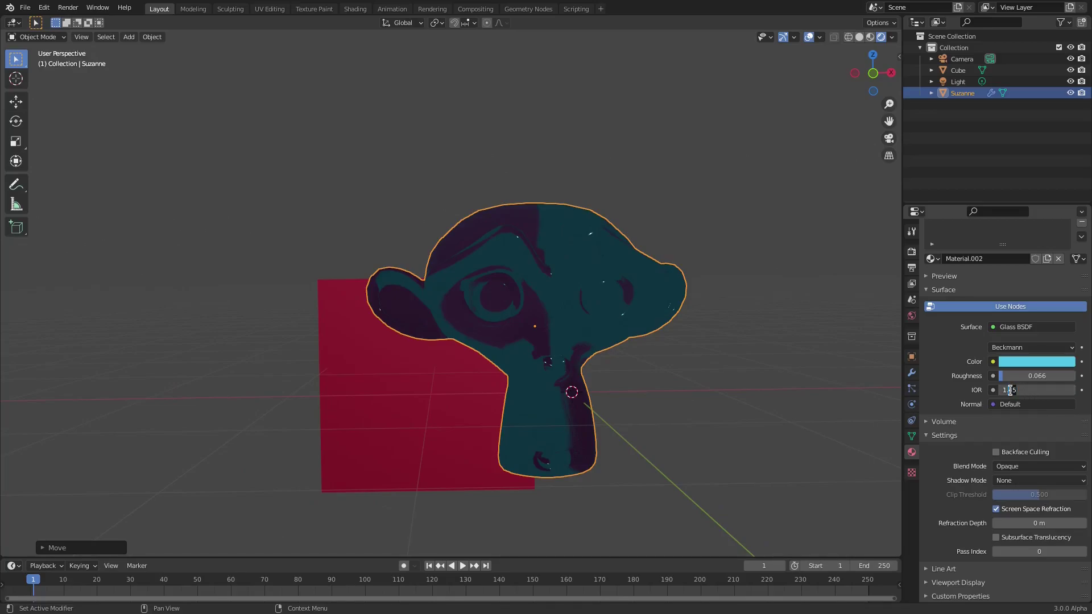
{"action": "key", "text": "Return"}
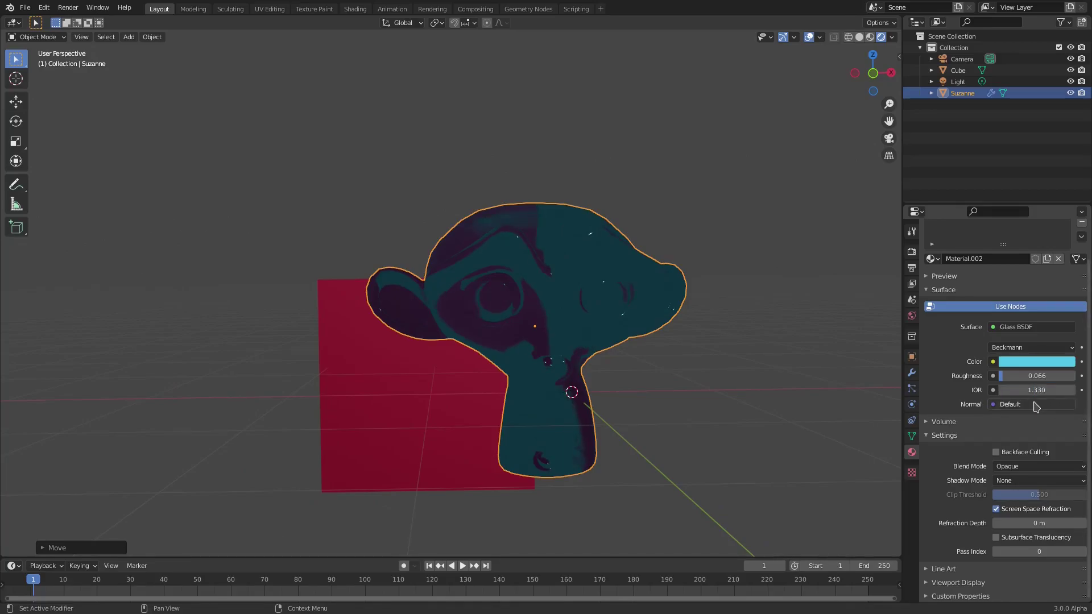
{"action": "middle_click_drag", "start_coordinate": [671, 393], "coordinate": [641, 358]}
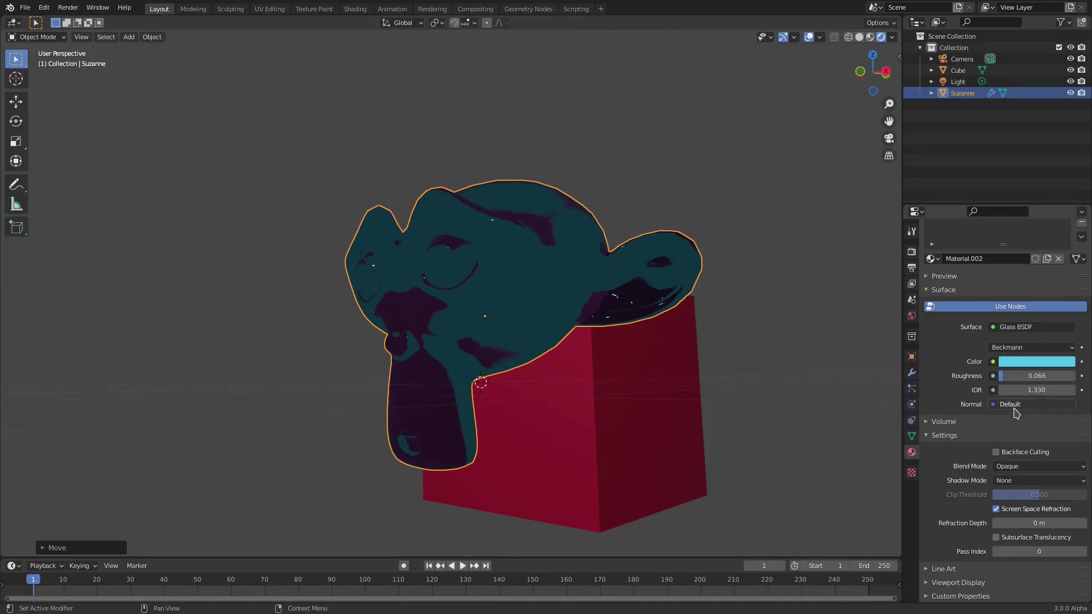
Step: In the Screen Space Reflections render settings, compare high and low Trace Precision and settle on 0.417
{"action": "left_click", "coordinate": [912, 252]}
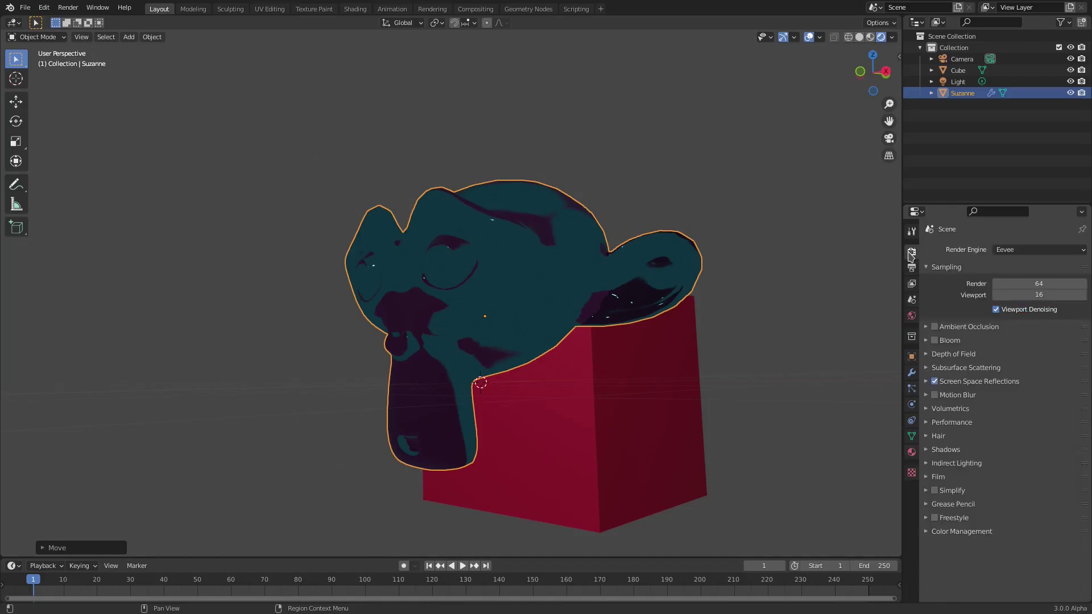
{"action": "left_click", "coordinate": [928, 382]}
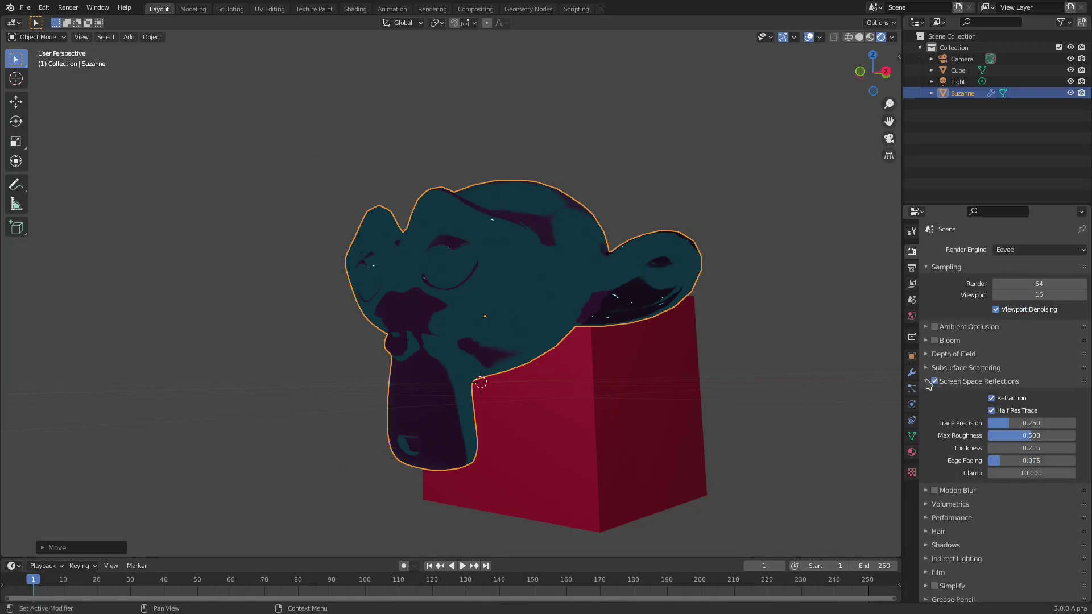
{"action": "mouse_move", "coordinate": [1006, 423]}
{"action": "left_mouse_down"}
{"action": "mouse_move", "coordinate": [1075, 423]}
{"action": "mouse_move", "coordinate": [990, 424]}
{"action": "mouse_move", "coordinate": [1074, 424]}
{"action": "left_mouse_up"}
{"action": "scroll", "coordinate": [663, 282], "scroll_direction": "up", "scroll_amount": 3}
{"action": "middle_click_drag", "start_coordinate": [662, 280], "coordinate": [654, 293]}
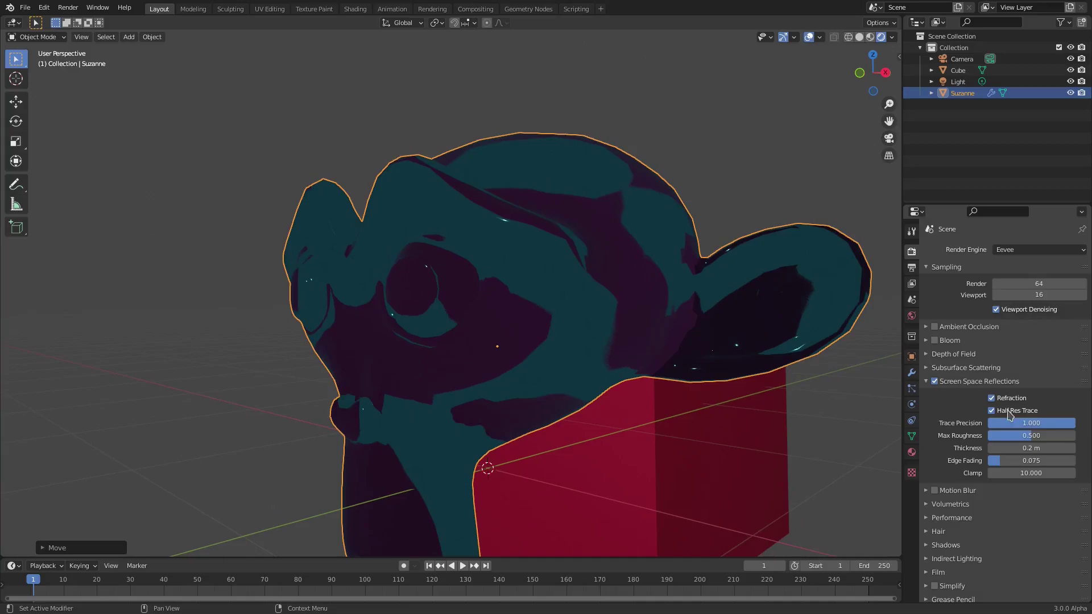
{"action": "left_click_drag", "start_coordinate": [1074, 423], "coordinate": [990, 423]}
{"action": "mouse_move", "coordinate": [990, 423]}
{"action": "left_mouse_down"}
{"action": "mouse_move", "coordinate": [1075, 423]}
{"action": "mouse_move", "coordinate": [1031, 423]}
{"action": "left_mouse_up"}
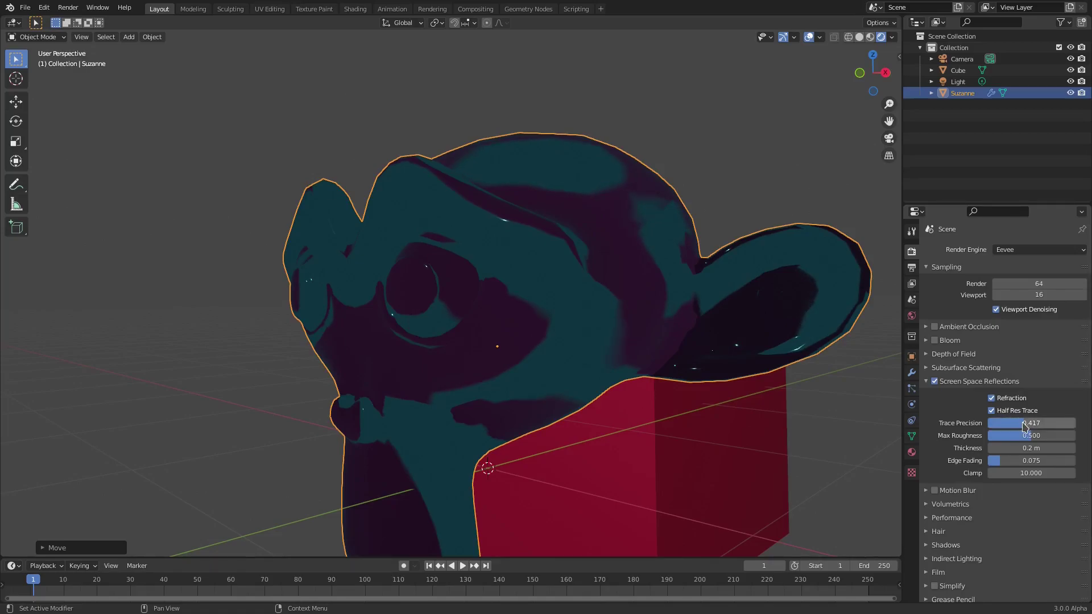
Step: Set the Screen Space Reflections Max Roughness to 0.333, Thickness to 0.701 m and Edge Fading to 0.254
{"action": "left_click_drag", "start_coordinate": [1027, 435], "coordinate": [988, 437]}
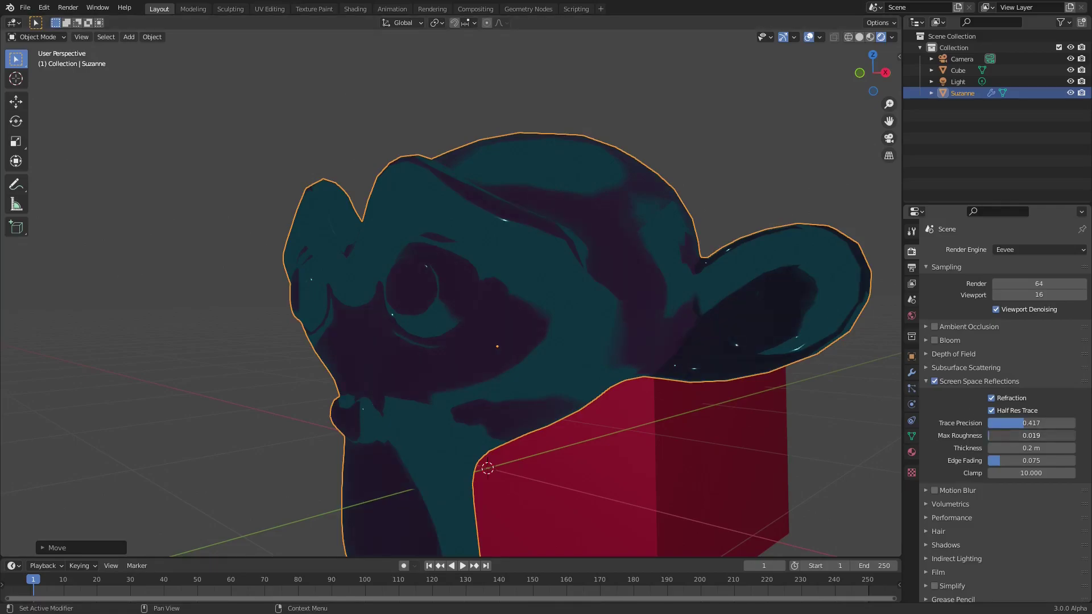
{"action": "left_click_drag", "start_coordinate": [1027, 436], "coordinate": [1064, 461]}
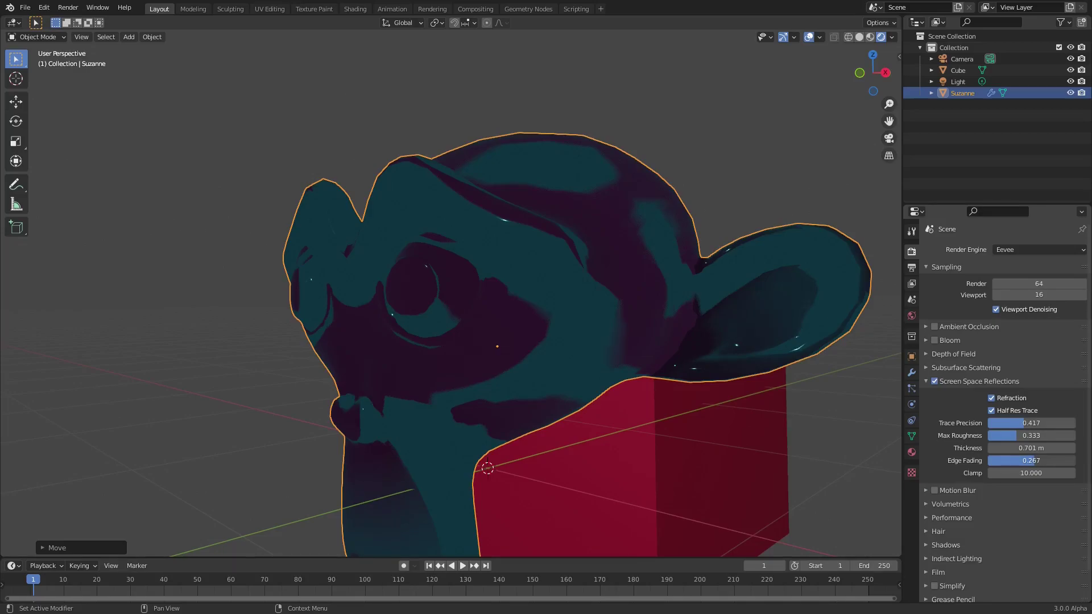
{"action": "scroll", "coordinate": [1035, 464], "scroll_direction": "down", "scroll_amount": 1}
{"action": "scroll", "coordinate": [601, 357], "scroll_direction": "down", "scroll_amount": 4}
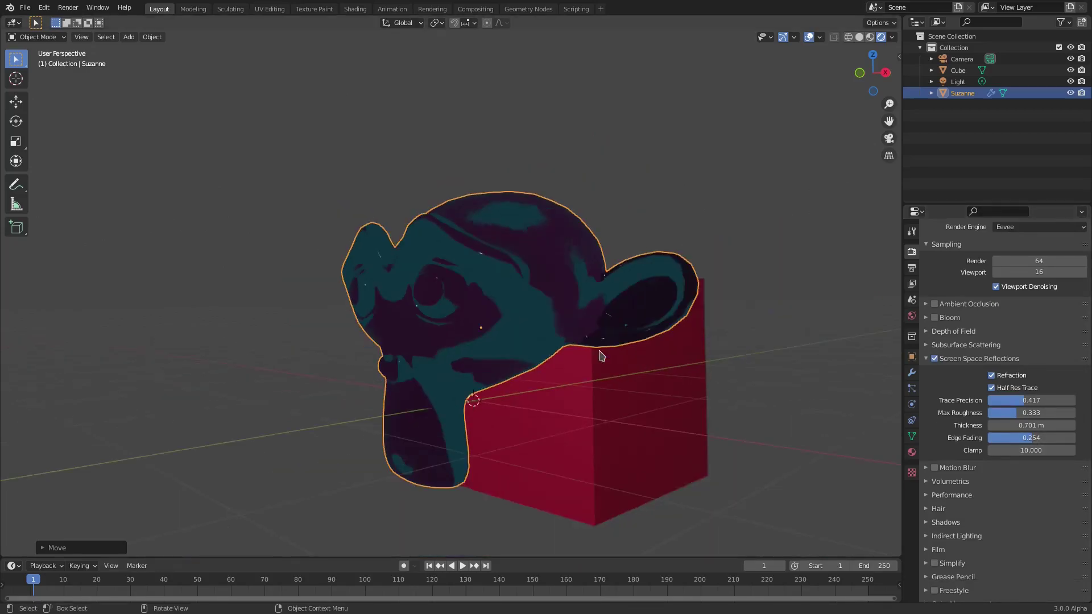
{"action": "middle_click_drag", "start_coordinate": [603, 359], "coordinate": [775, 400]}
Step: Reset the color of the monkey's glass shader and adjust its HSV values to pure white
{"action": "left_click", "coordinate": [912, 453]}
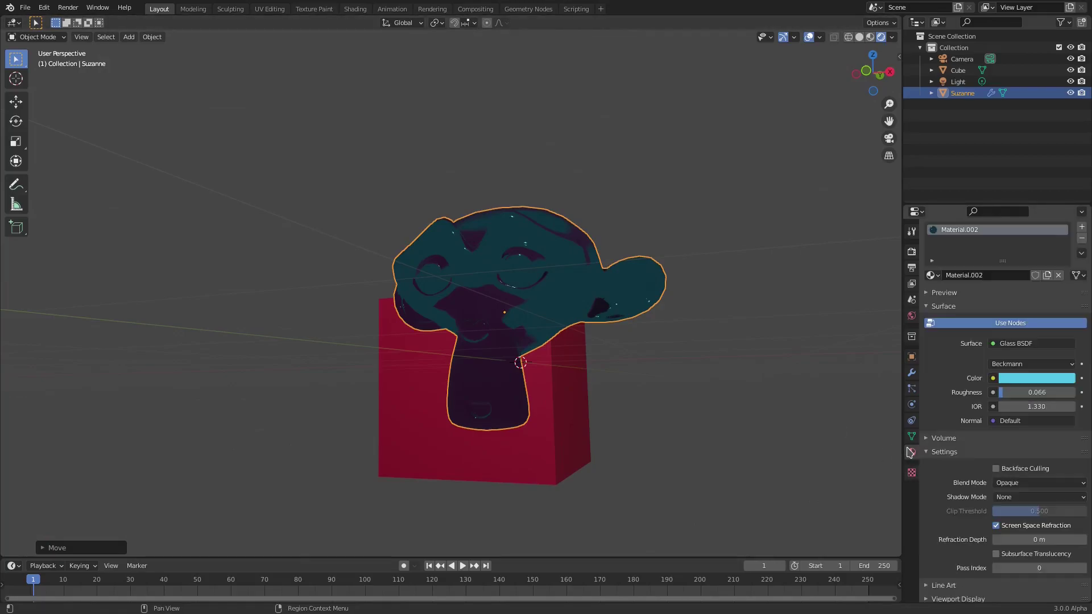
{"action": "left_click", "coordinate": [1034, 383]}
{"action": "key", "text": "BackSpace"}
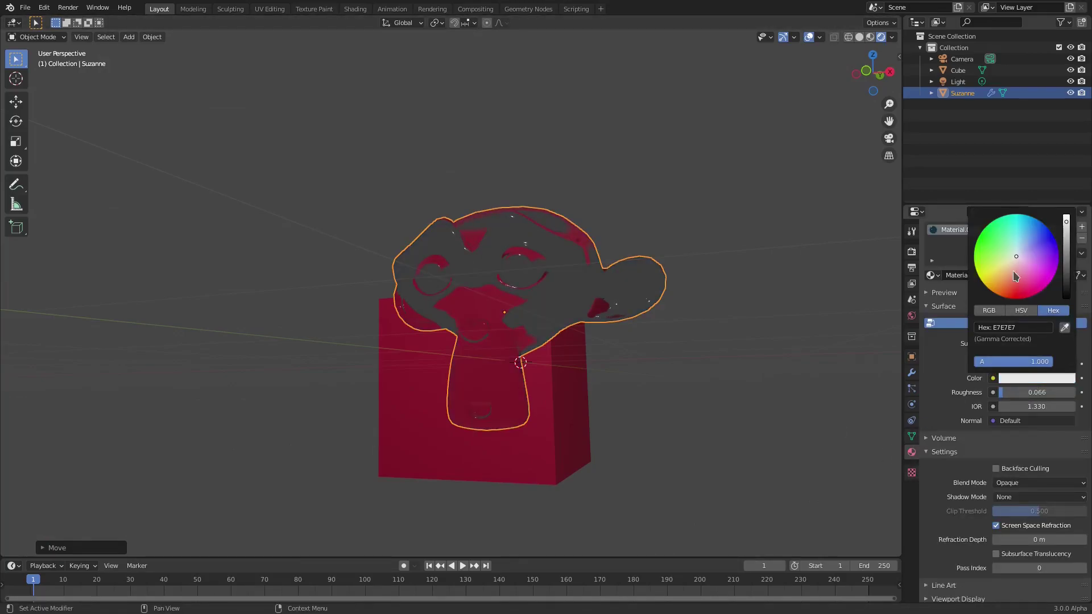
{"action": "left_click", "coordinate": [989, 311]}
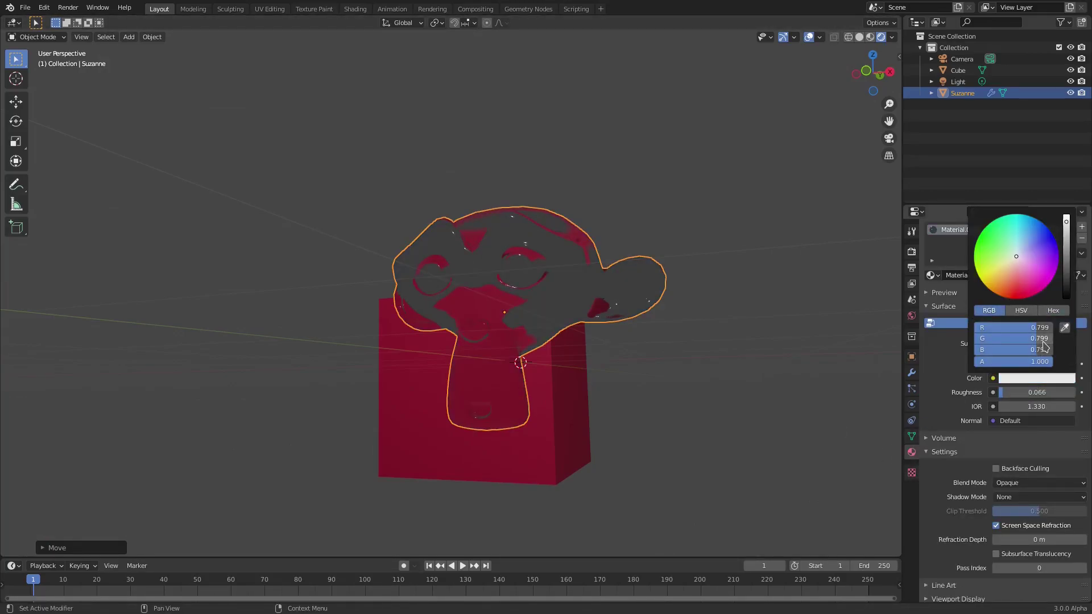
{"action": "left_click", "coordinate": [1022, 311]}
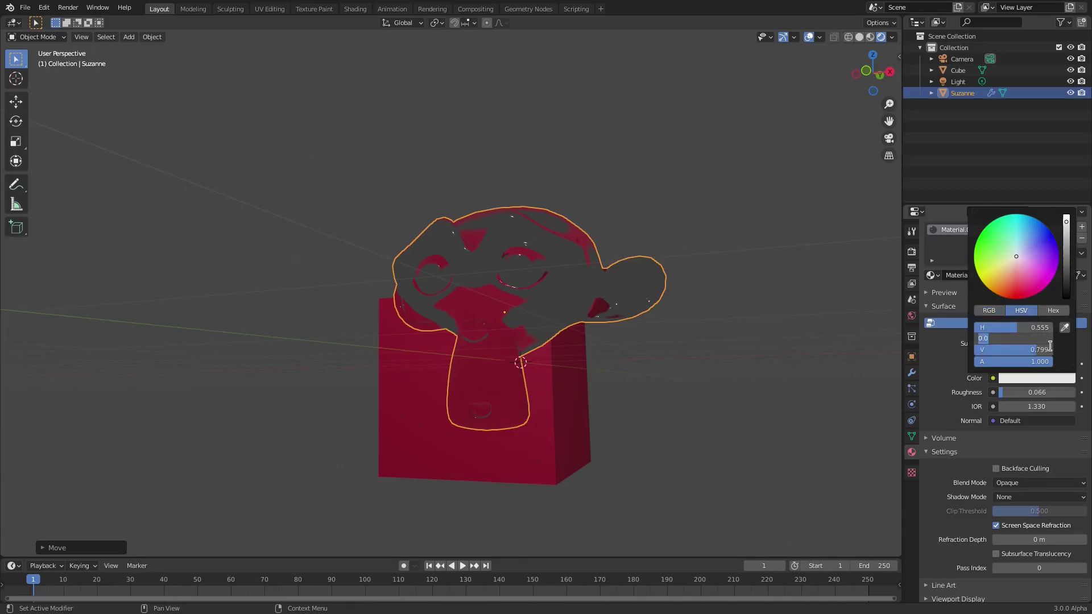
{"action": "mouse_move", "coordinate": [711, 393]}
{"action": "middle_mouse_down"}
{"action": "mouse_move", "coordinate": [668, 395]}
{"action": "mouse_move", "coordinate": [630, 370]}
{"action": "mouse_move", "coordinate": [602, 385]}
{"action": "mouse_move", "coordinate": [630, 434]}
{"action": "mouse_move", "coordinate": [714, 377]}
{"action": "middle_mouse_up"}
Step: Scale the monkey head up to about 1.8 times its size in front of the cube
{"action": "key", "text": "s"}
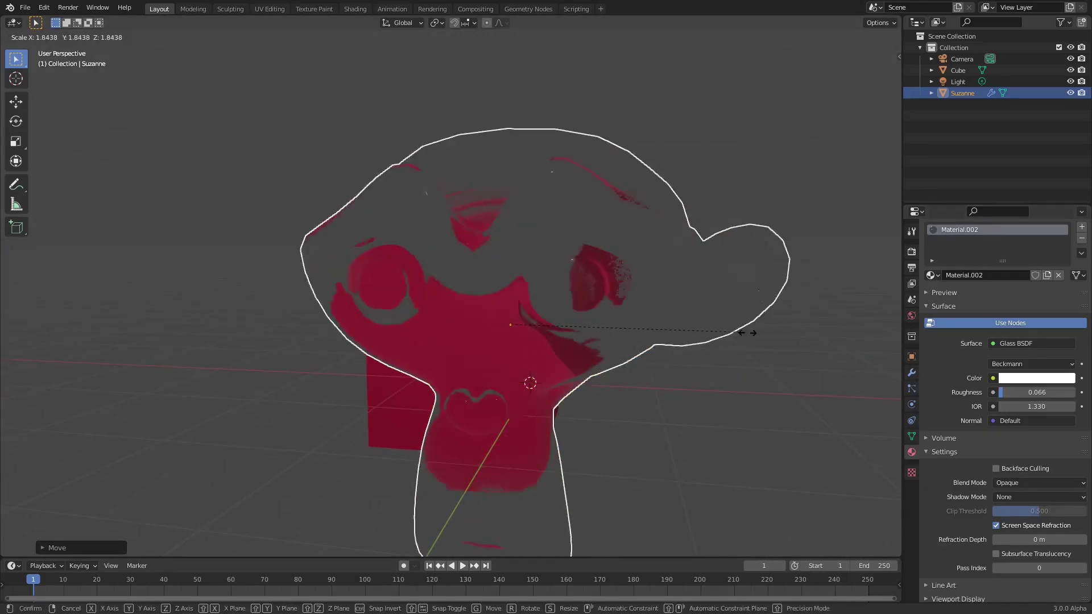
{"action": "left_click", "coordinate": [778, 360]}
{"action": "scroll", "coordinate": [778, 360], "scroll_direction": "down", "scroll_amount": 5}
{"action": "middle_click_drag", "start_coordinate": [778, 360], "coordinate": [715, 377]}
Step: Move the monkey head lower and scale it down until it is clearly smaller than the red cube
{"action": "key", "text": "g"}
{"action": "left_click", "coordinate": [535, 384]}
{"action": "scroll", "coordinate": [577, 375], "scroll_direction": "up", "scroll_amount": 2}
{"action": "key", "text": "s"}
{"action": "left_click", "coordinate": [540, 373]}
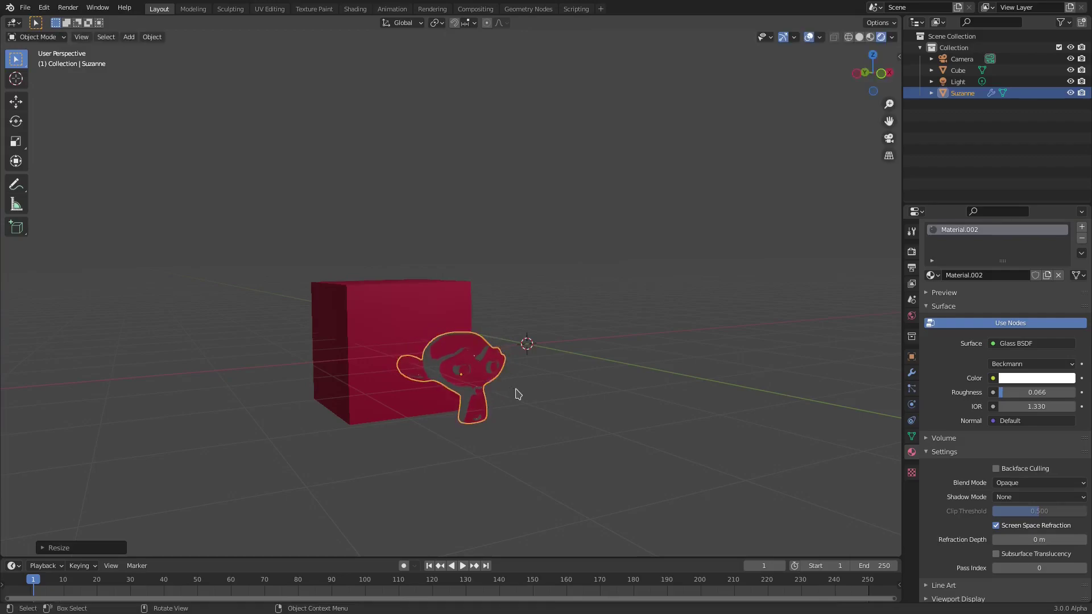
Step: Enlarge the monkey head to about one and a half times the cube's width and position it partly overlapping the cube
{"action": "key", "text": "g"}
{"action": "left_click", "coordinate": [545, 359]}
{"action": "middle_click_drag", "start_coordinate": [583, 370], "coordinate": [637, 384]}
{"action": "key", "text": "s"}
{"action": "left_click", "coordinate": [734, 403]}
{"action": "key", "text": "g"}
{"action": "left_click", "coordinate": [792, 386]}
{"action": "scroll", "coordinate": [647, 398], "scroll_direction": "up", "scroll_amount": 1}
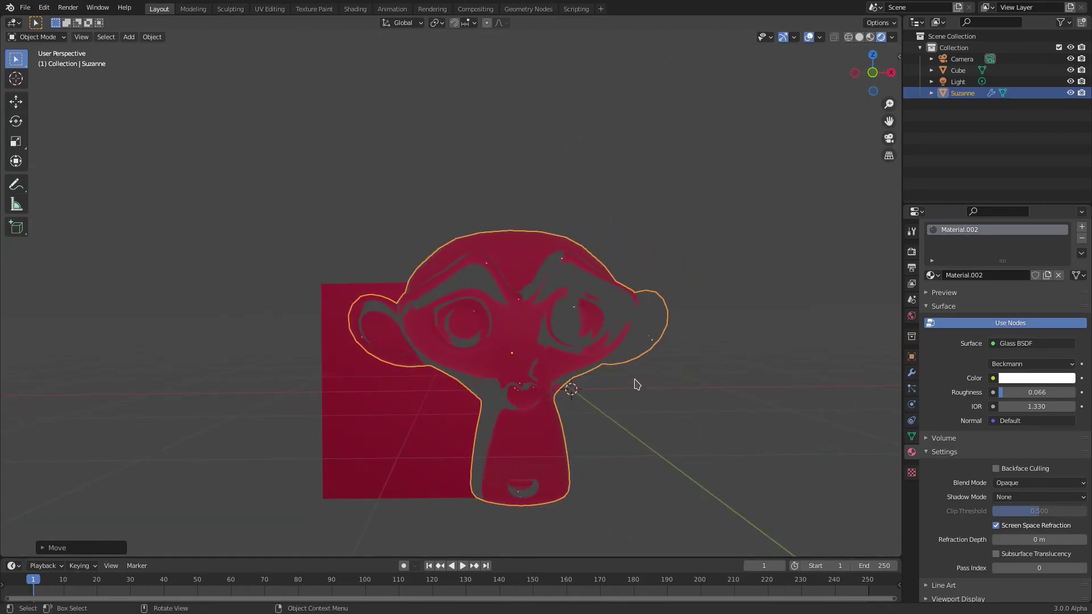